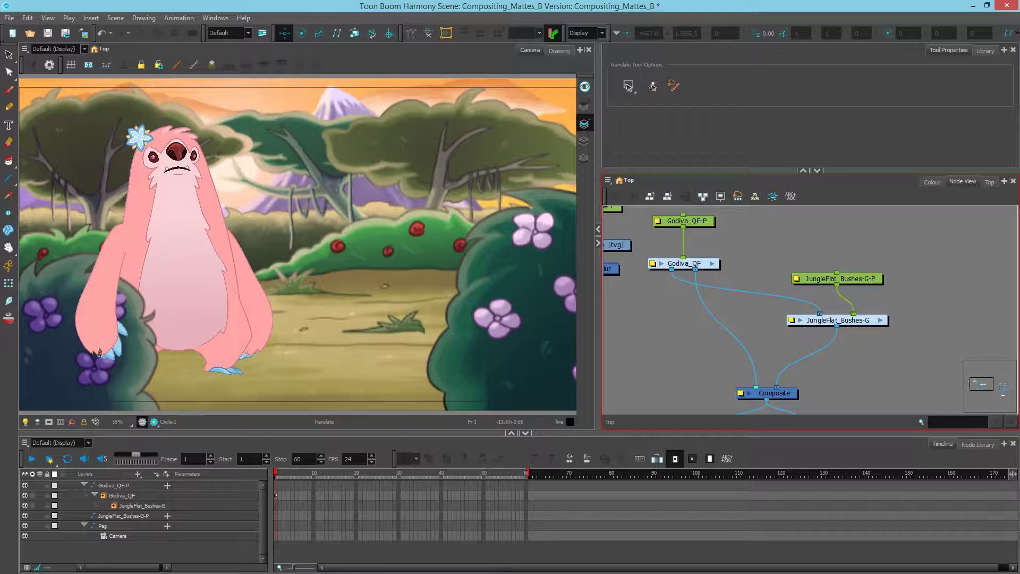
# Reconnect Godiva_QF's output directly to the Composite, bypassing JungleFlat_Bushes-G.
pyautogui.moveTo(819, 314); pyautogui.dragTo(725, 315)
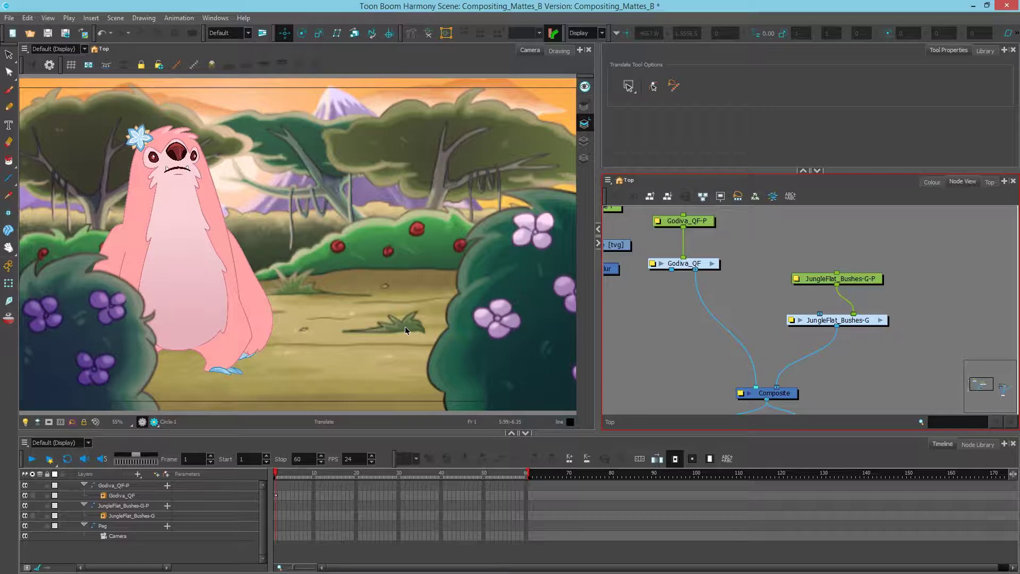
# Scale the Godiva_QF-P character down to 0.48 and reposition it mid-scene.
pyautogui.click(693, 221)
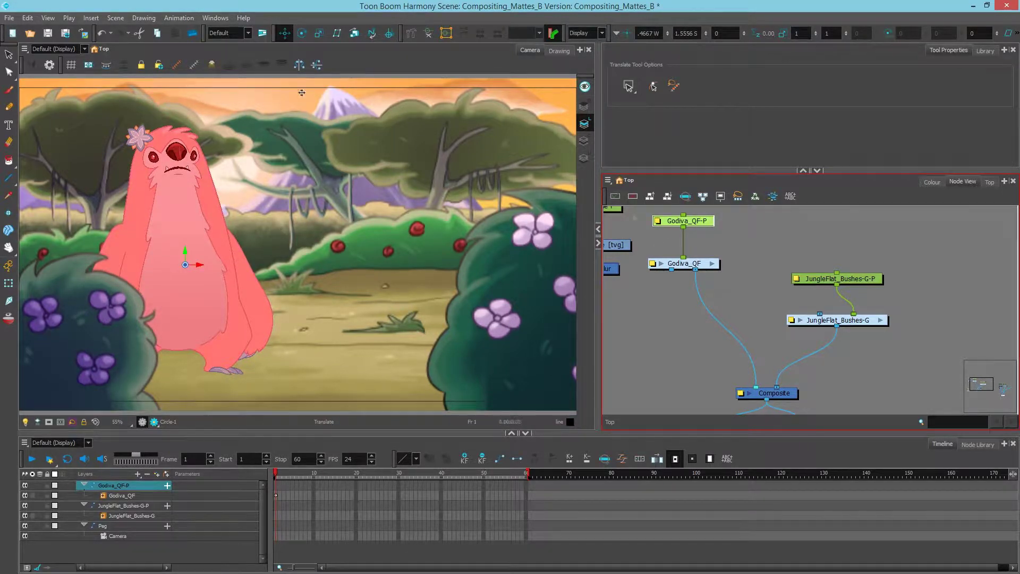
pyautogui.click(319, 32)
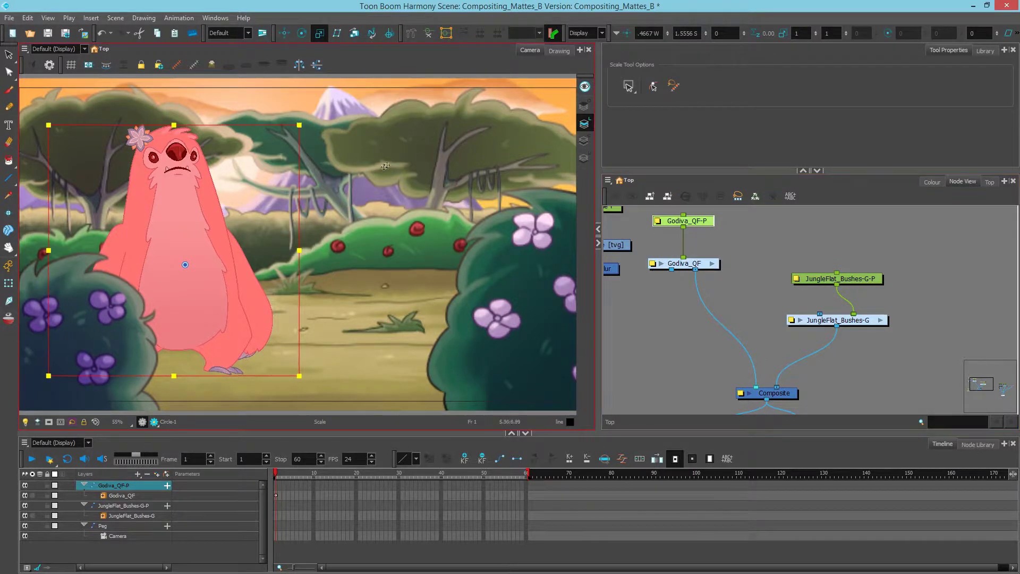
pyautogui.moveTo(340, 192); pyautogui.dragTo(297, 202)
pyautogui.click(284, 33)
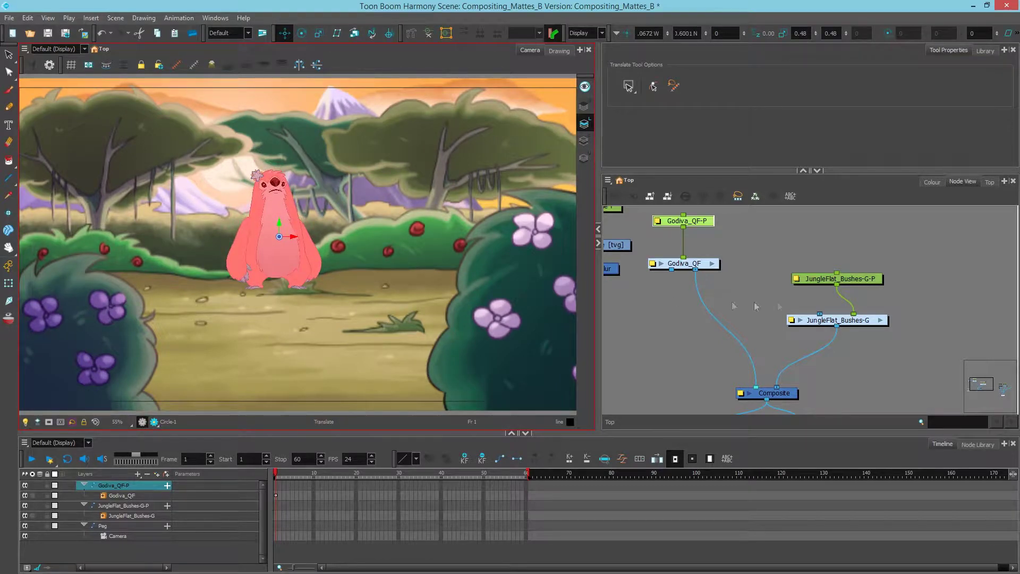
pyautogui.click(850, 310)
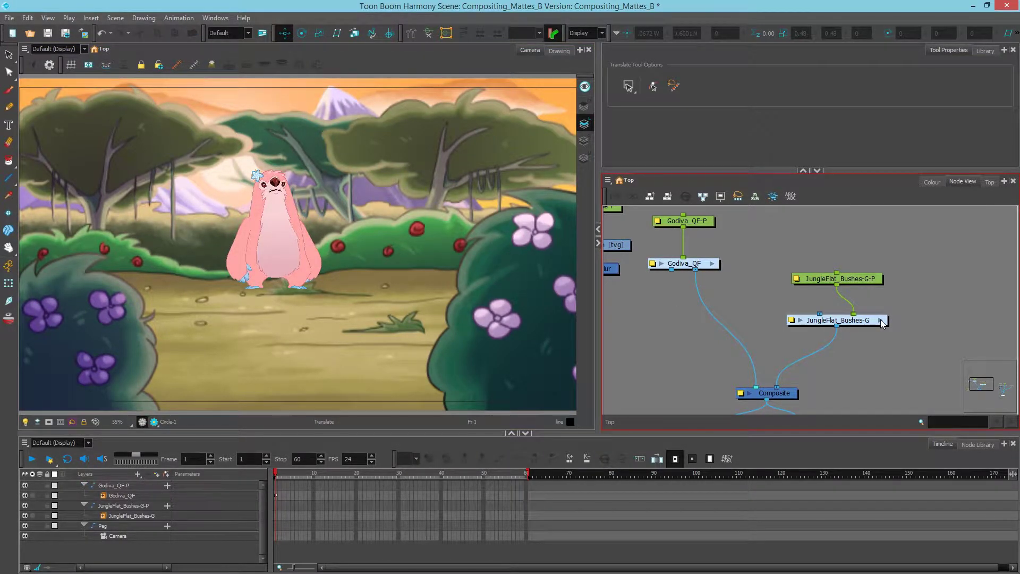
# Enter the JungleFlat_Bushes-G group and select its JungleFlat_Grass-P peg.
pyautogui.click(881, 321)
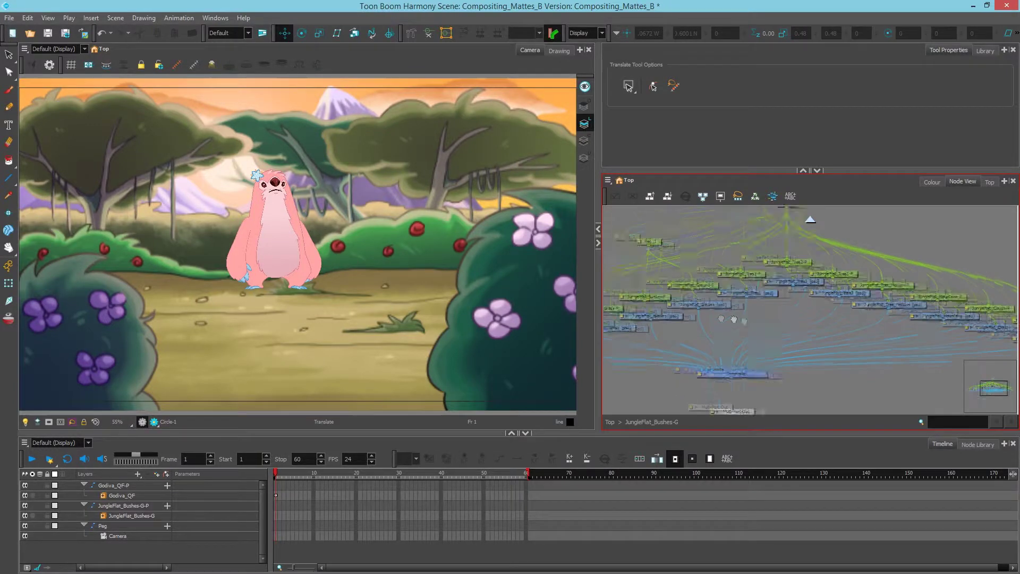
pyautogui.click(319, 304)
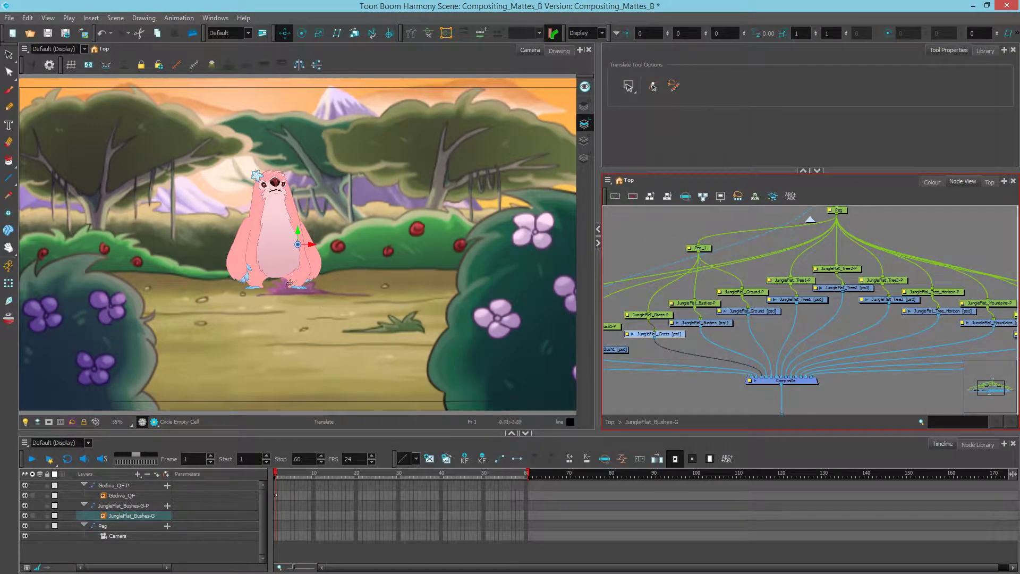
pyautogui.click(660, 317)
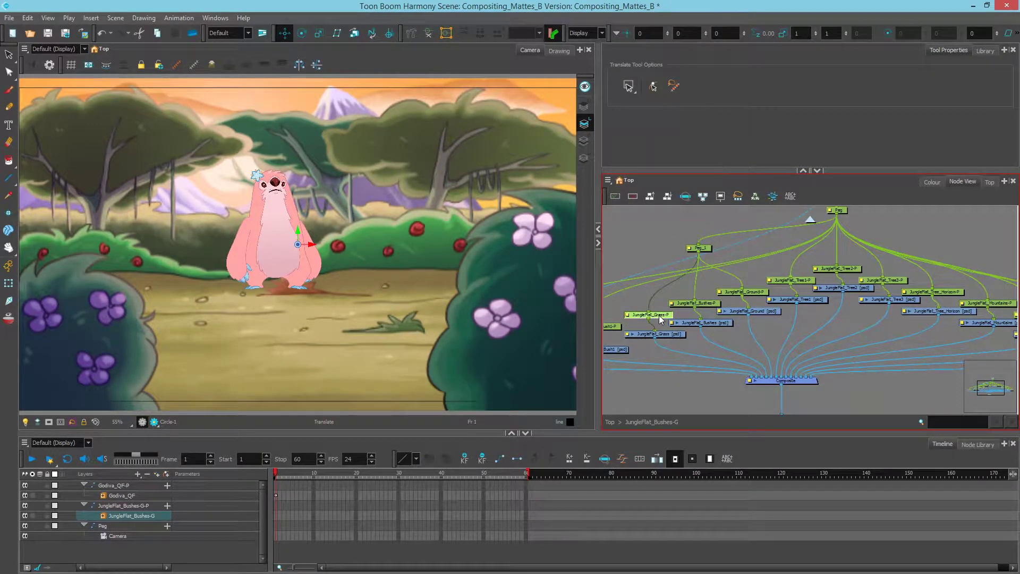
# Dock the Top view beside the widened Node View and zoom in on JungleFlat_Grass-P.
pyautogui.click(989, 181)
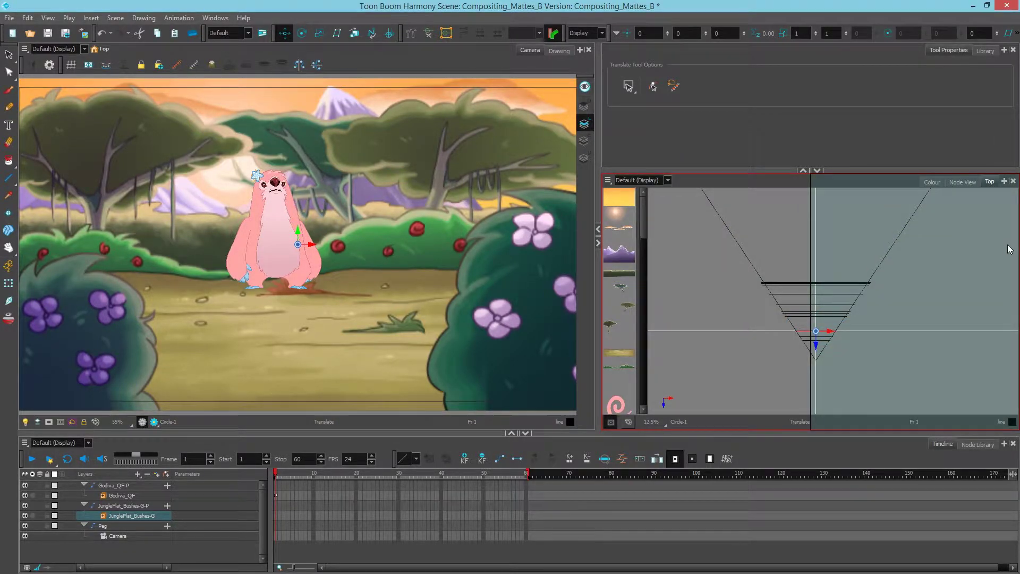
pyautogui.moveTo(1010, 250); pyautogui.dragTo(1009, 249)
pyautogui.moveTo(810, 237); pyautogui.dragTo(856, 234)
pyautogui.moveTo(765, 294); pyautogui.dragTo(797, 282)
pyautogui.scroll(1, 744, 298)
pyautogui.moveTo(687, 322); pyautogui.dragTo(767, 319)
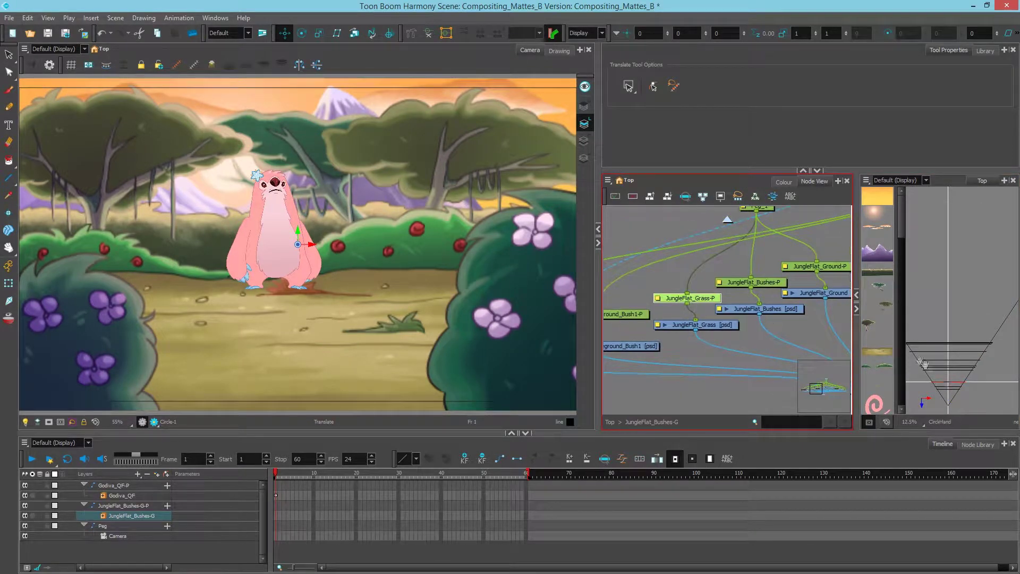
pyautogui.scroll(5, 925, 361)
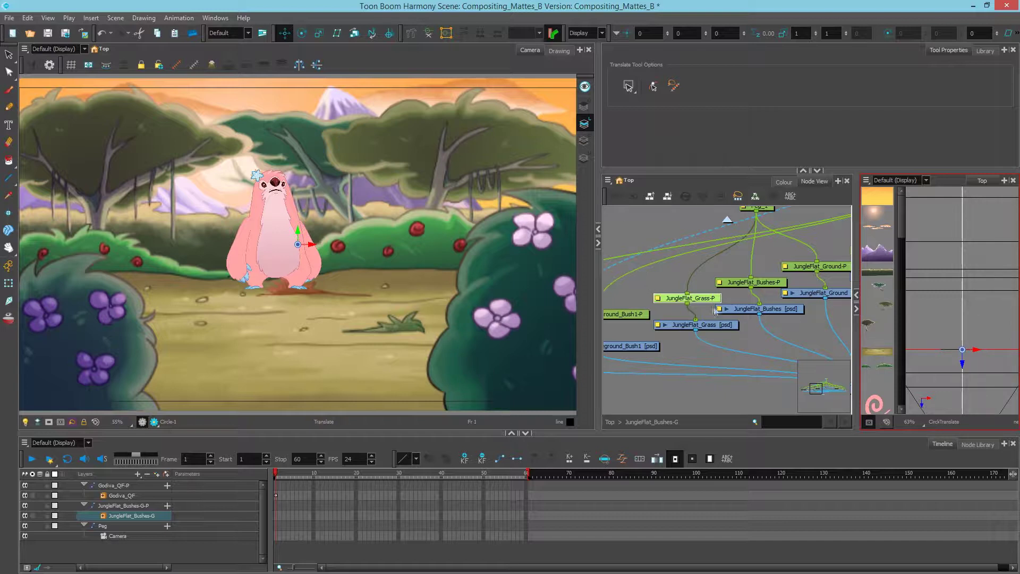
# Try pushing the background group in depth with Maintain Size, then undo it.
pyautogui.click(355, 34)
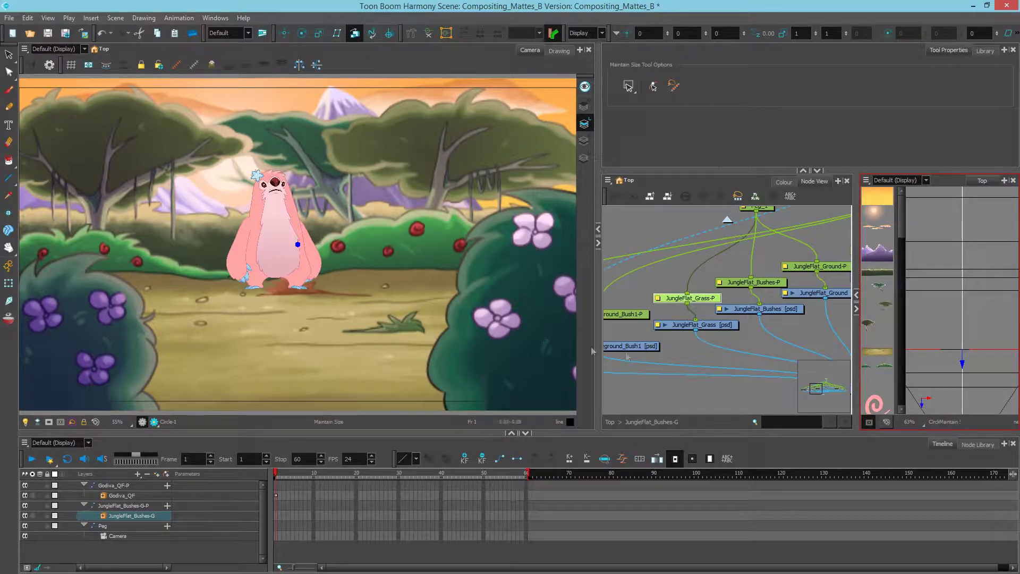
pyautogui.moveTo(976, 368); pyautogui.dragTo(975, 372)
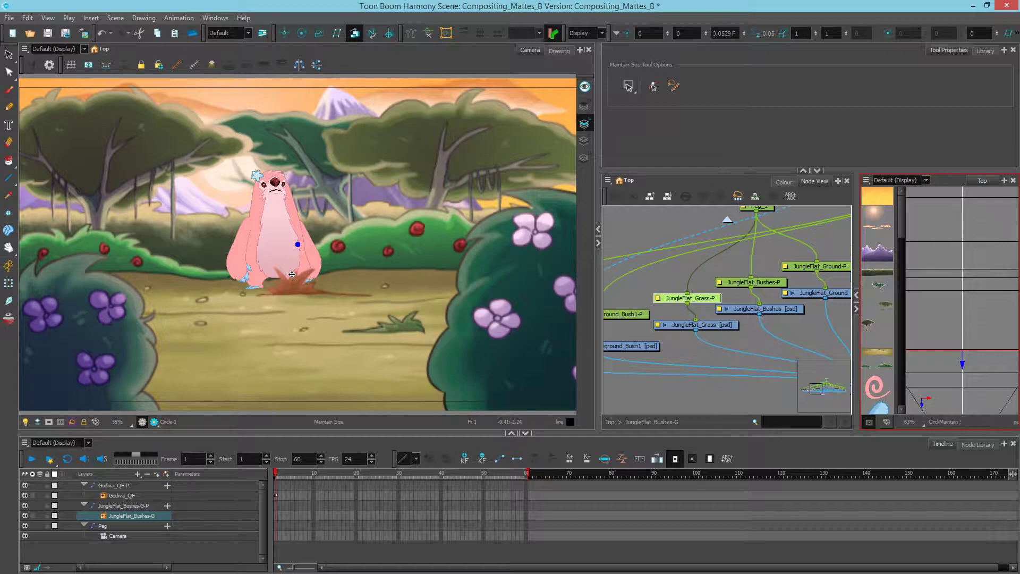
pyautogui.hotkey('ctrl', 'z')
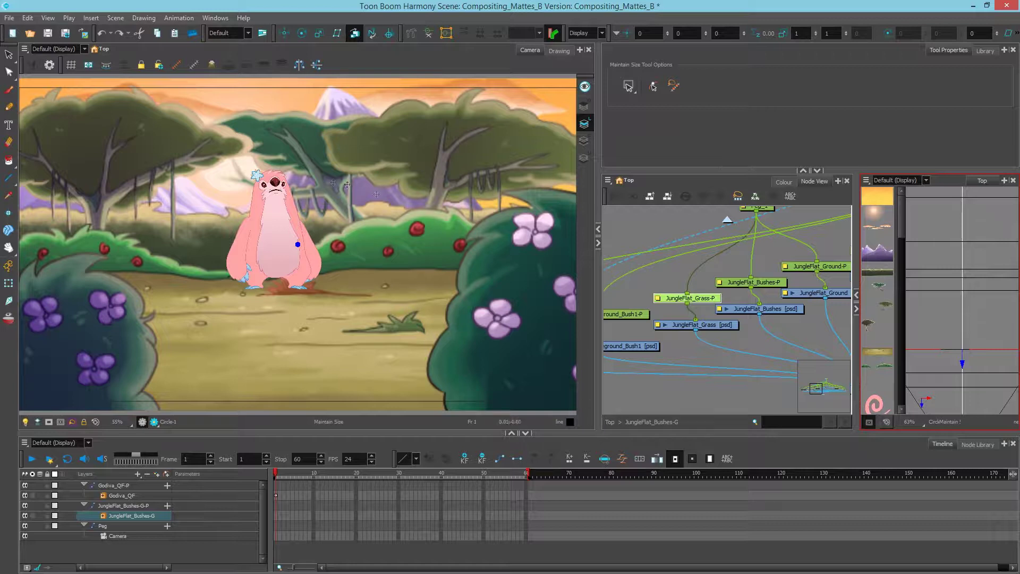
# Select Godiva_QF-P at the top level and move the character right onto the grass tuft.
pyautogui.click(612, 423)
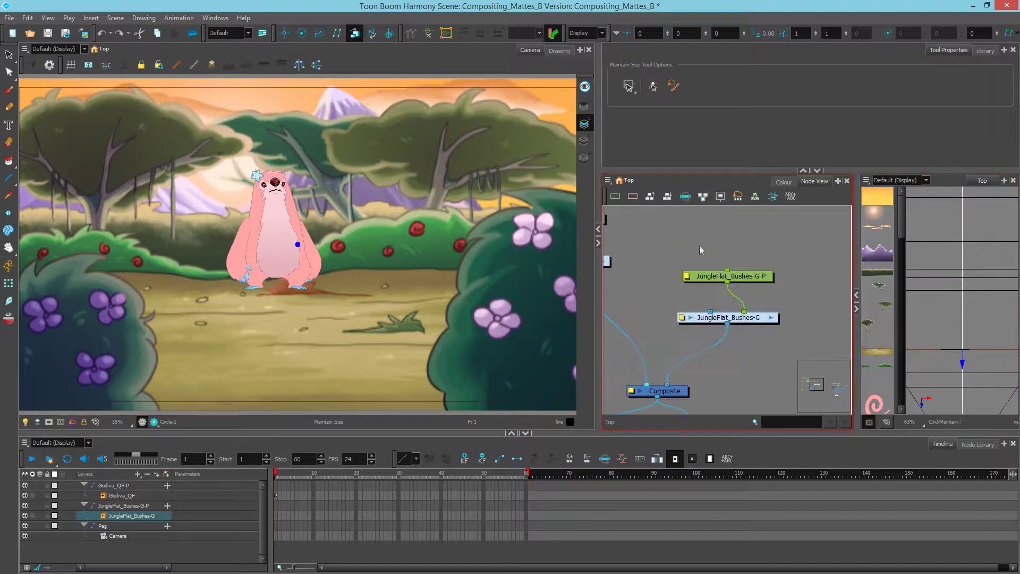
pyautogui.click(648, 241)
pyautogui.moveTo(648, 240); pyautogui.dragTo(762, 255)
pyautogui.click(697, 233)
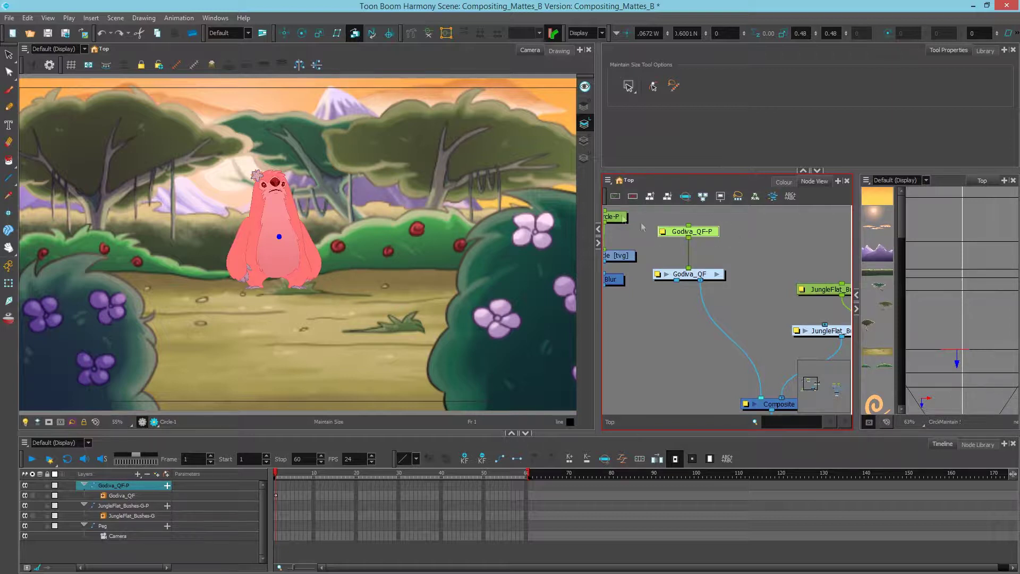
pyautogui.click(284, 33)
pyautogui.moveTo(309, 167); pyautogui.dragTo(404, 209)
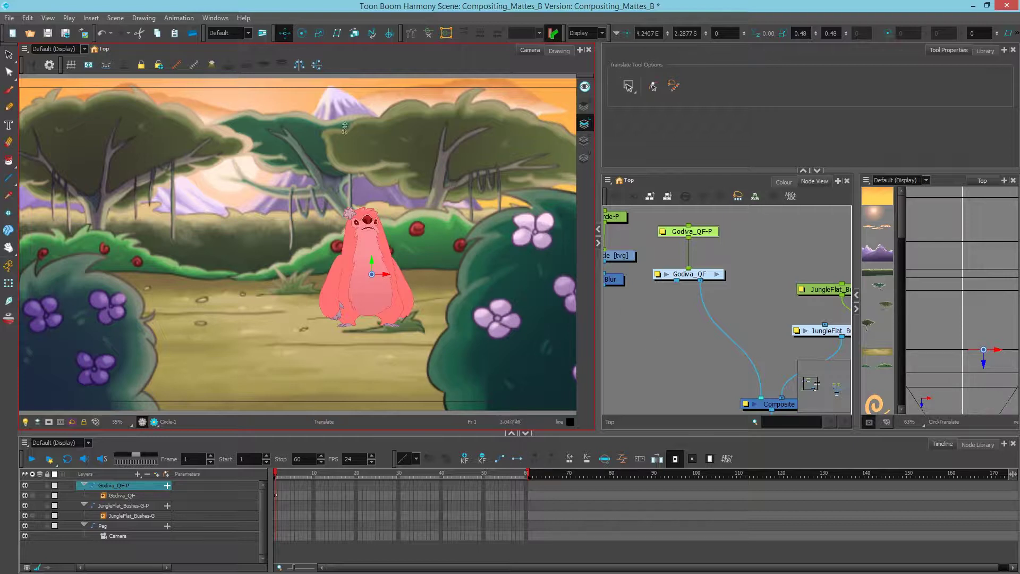
# Enlarge the character to 0.6 scale and nudge it slightly up and left.
pyautogui.click(319, 34)
pyautogui.moveTo(427, 207); pyautogui.dragTo(440, 190)
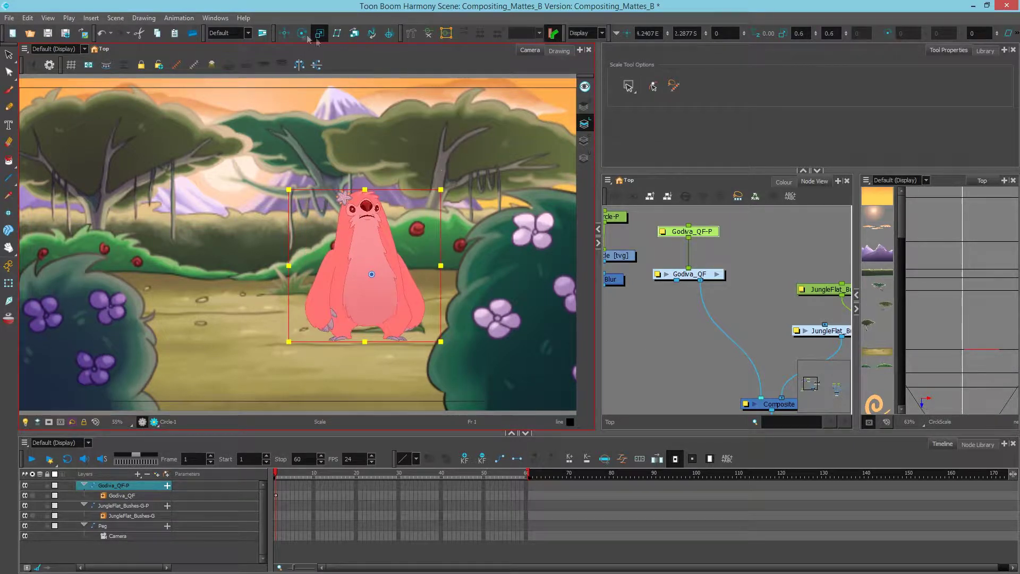
pyautogui.click(284, 33)
pyautogui.moveTo(383, 208); pyautogui.dragTo(379, 196)
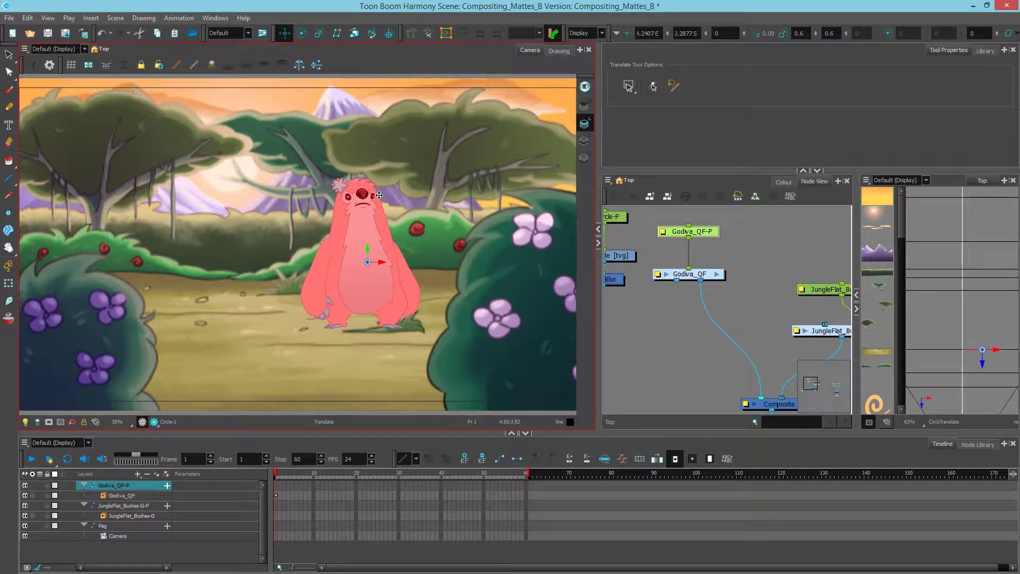
pyautogui.click(655, 346)
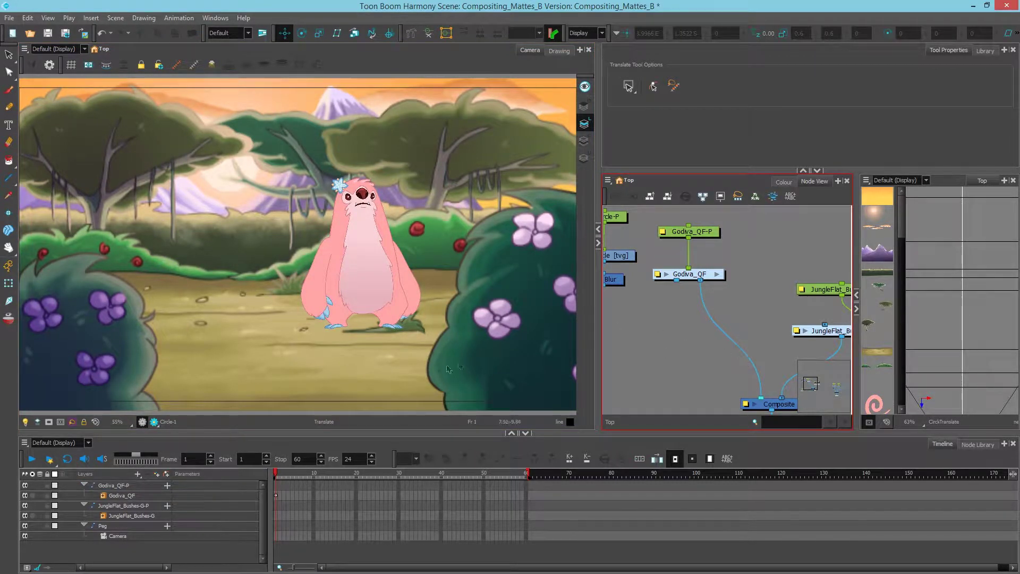
# Pick the ground with the Transform tool to reveal it belongs to JungleFlat_Bushes-G.
pyautogui.click(14, 287)
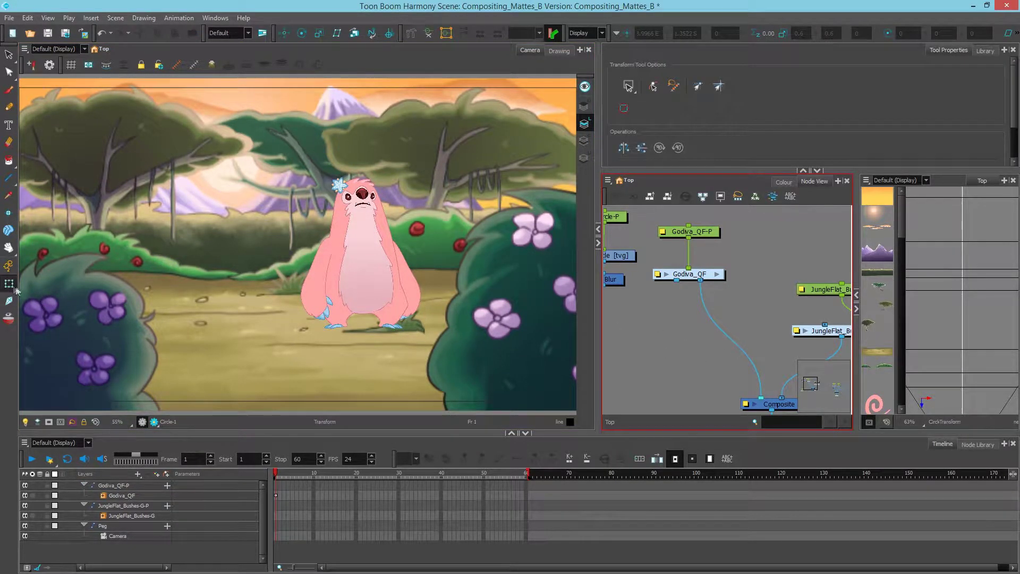
pyautogui.click(416, 327)
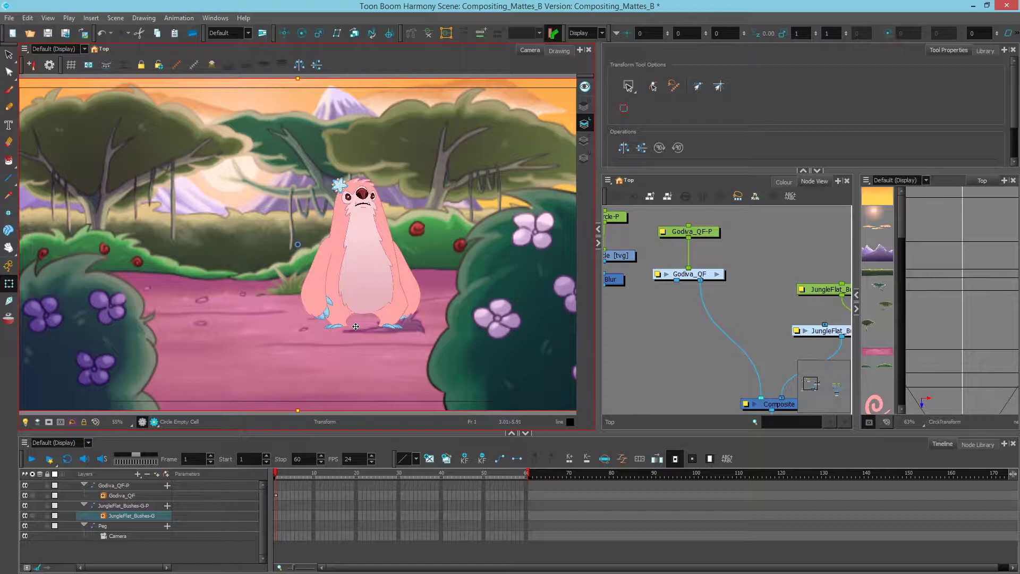
# Disable the Godiva_QF character node with D so it disappears.
pyautogui.click(737, 285)
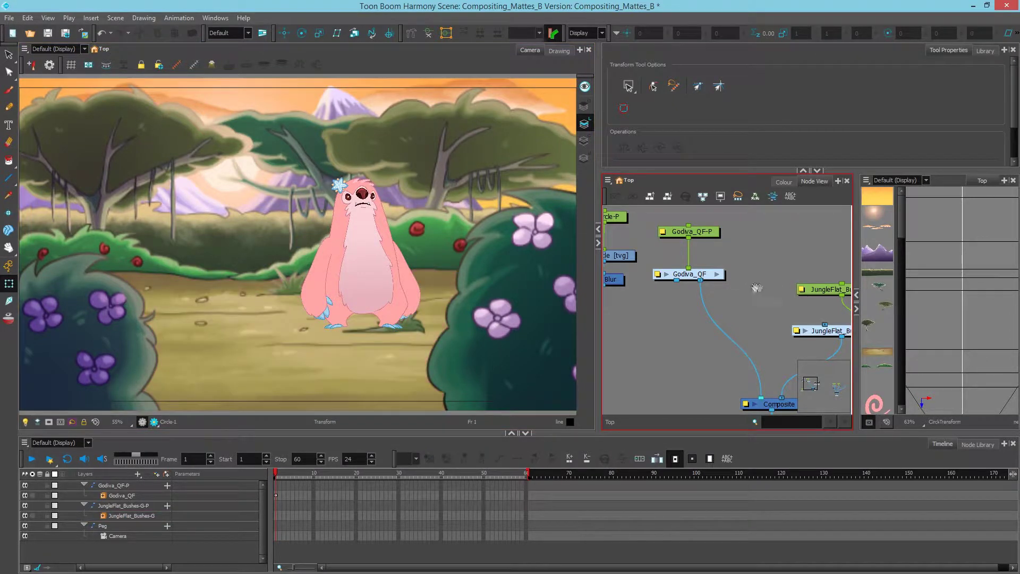
pyautogui.moveTo(763, 287); pyautogui.dragTo(720, 291)
pyautogui.click(656, 281)
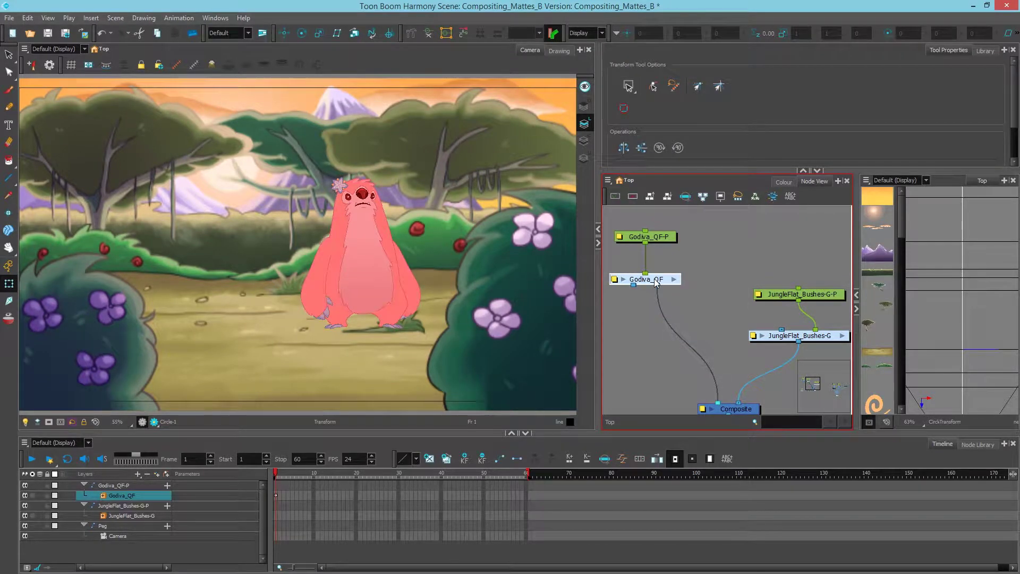
pyautogui.press('d')
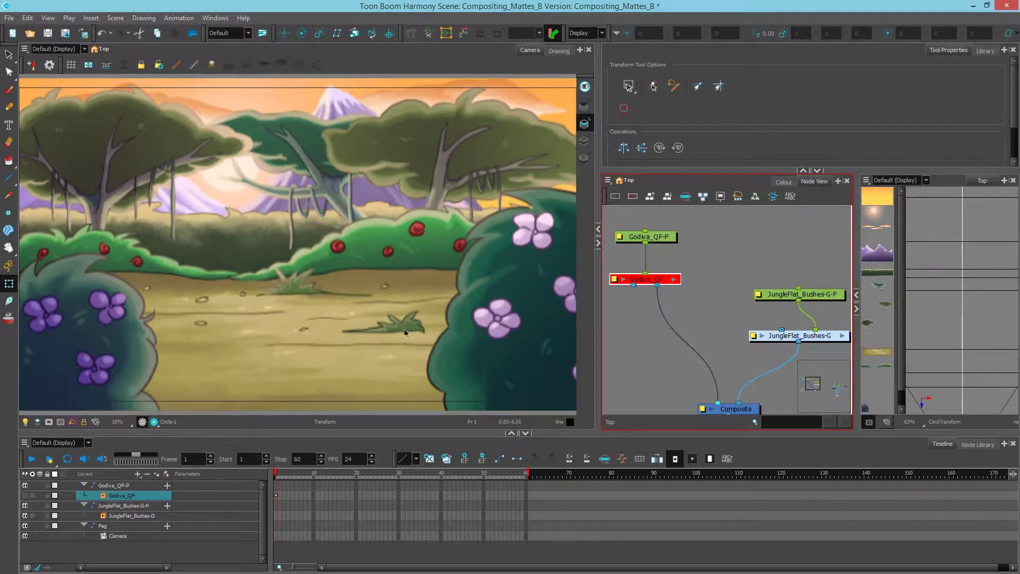
# Enter the JungleFlat_Bushes-G group and select the JungleFlat_Ground element.
pyautogui.scroll(4, 432, 335)
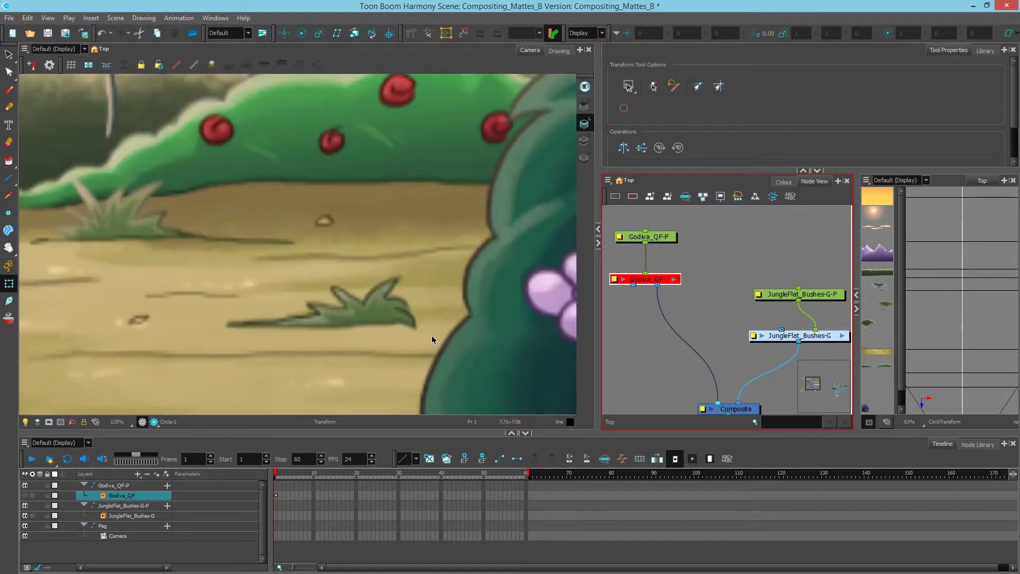
pyautogui.click(842, 335)
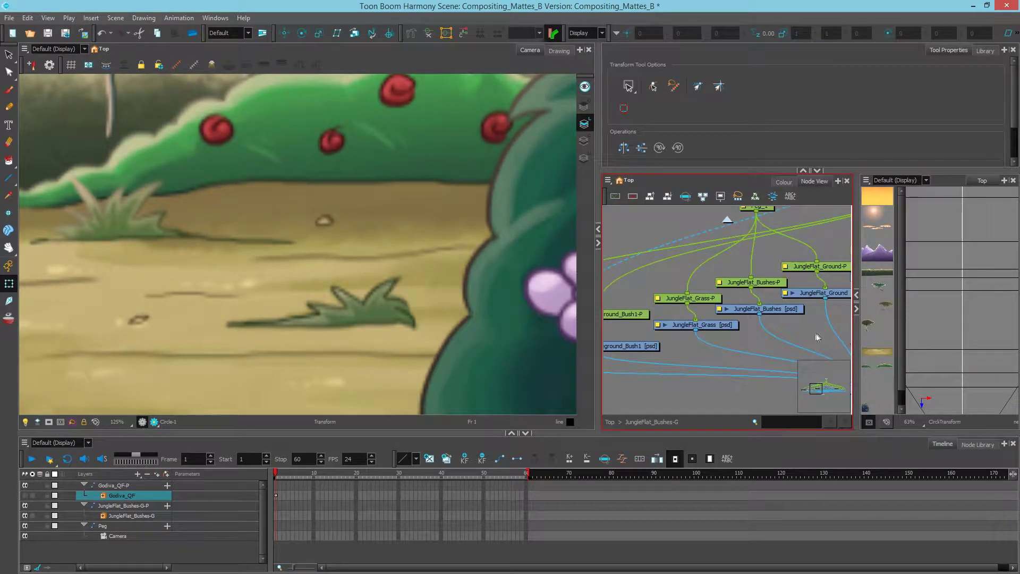
pyautogui.moveTo(788, 314); pyautogui.dragTo(740, 322)
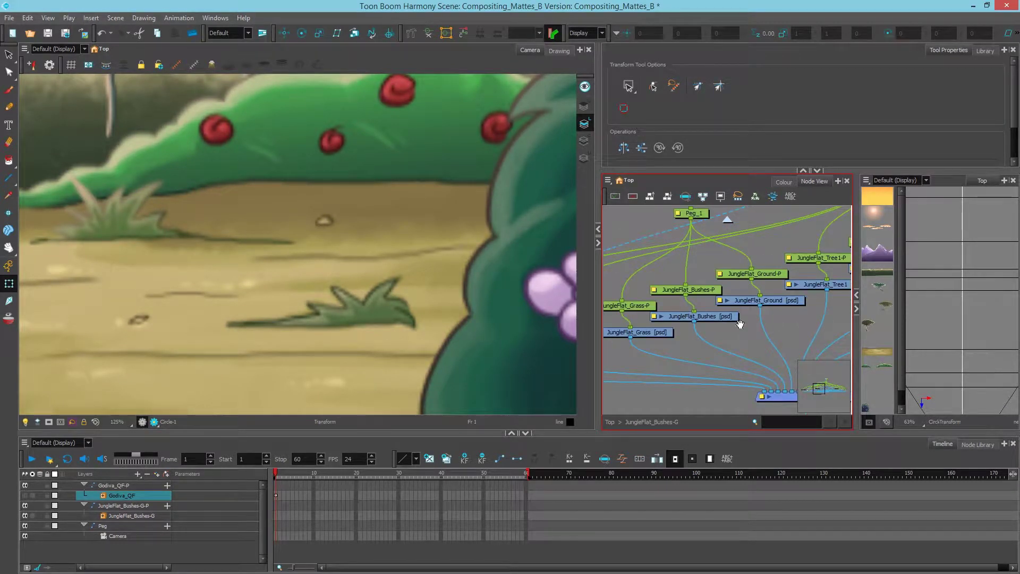
pyautogui.click(782, 300)
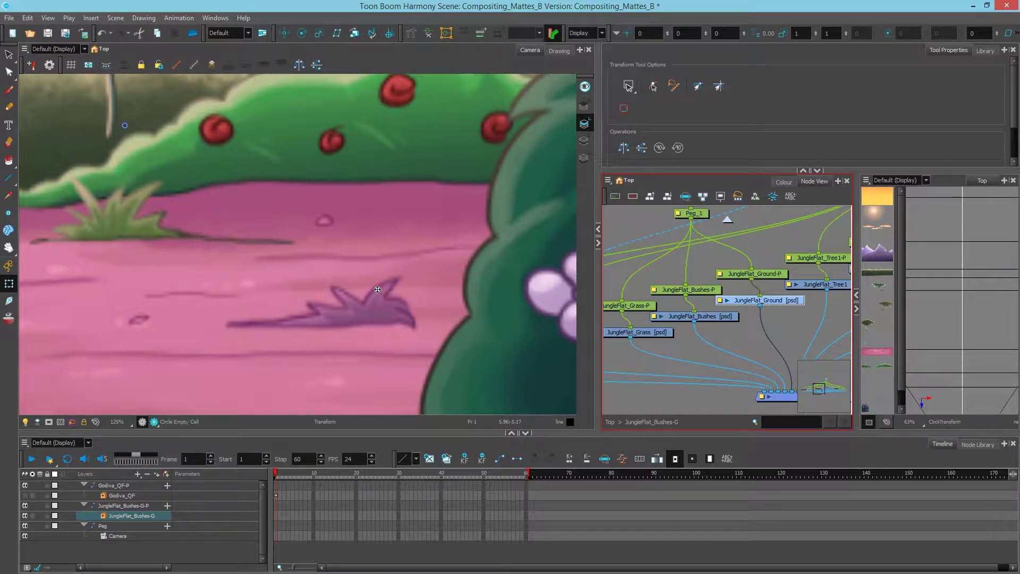
# Raise Bitmap Image Quality to the maximum 2926 resolution and confirm.
pyautogui.click(194, 312)
pyautogui.hotkey('alt', 'q')
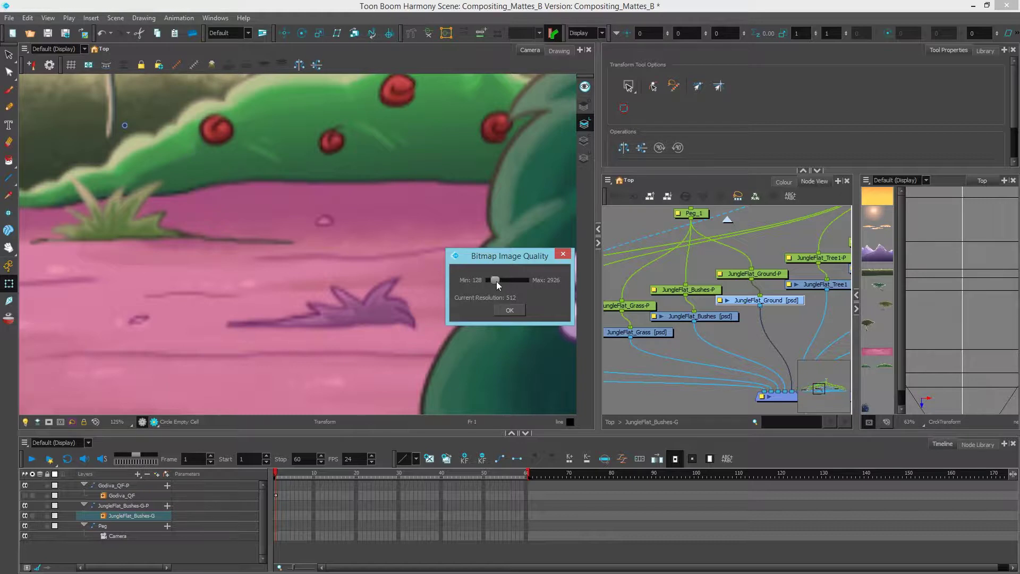
pyautogui.moveTo(496, 282); pyautogui.dragTo(538, 283)
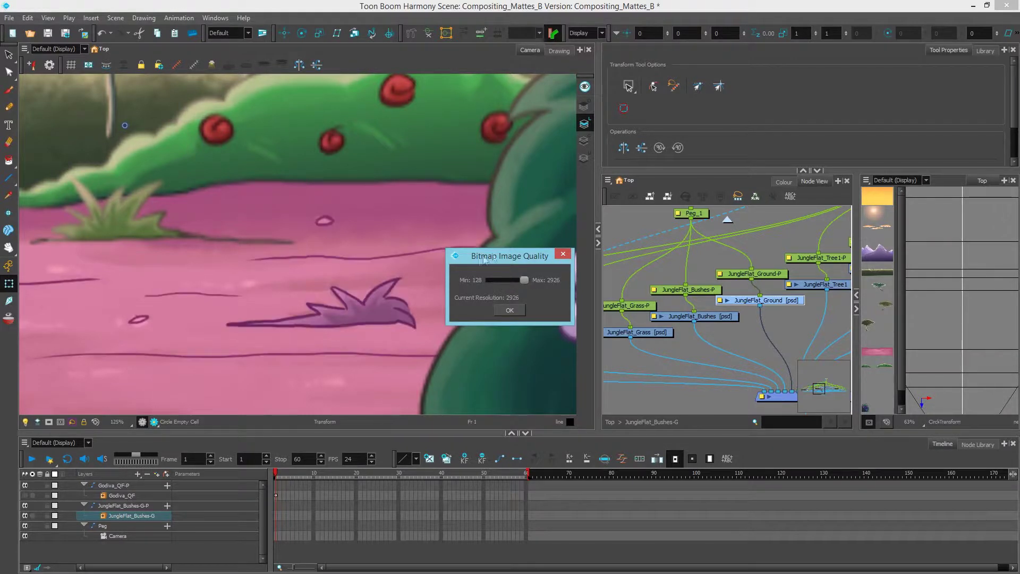
pyautogui.click(509, 309)
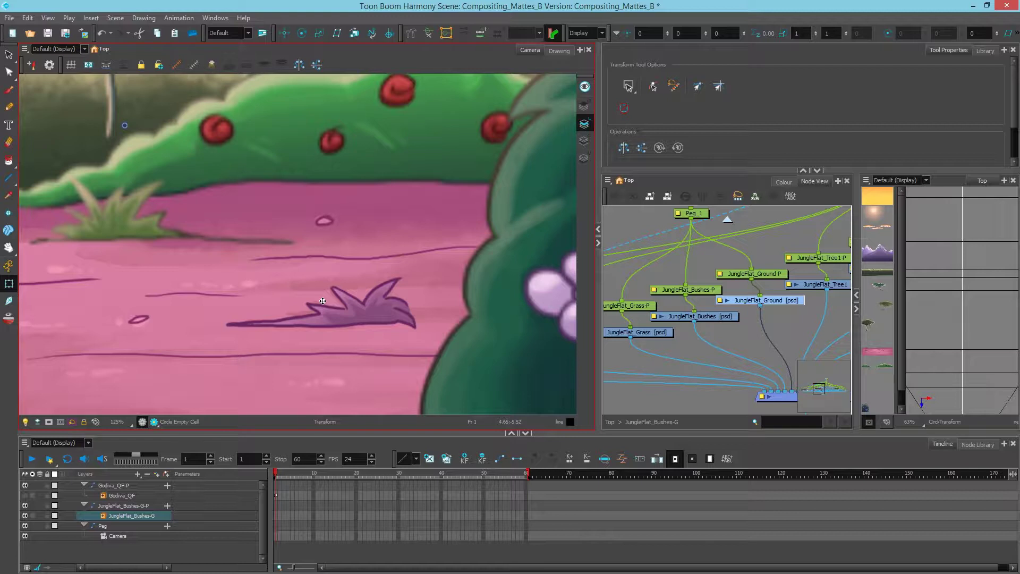
pyautogui.click(754, 340)
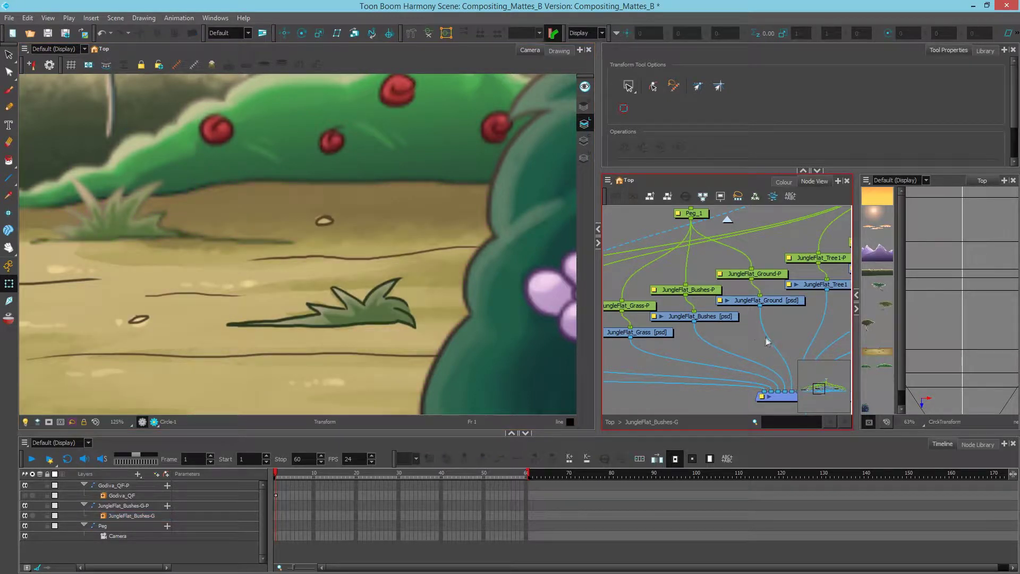
pyautogui.moveTo(767, 340); pyautogui.dragTo(731, 334)
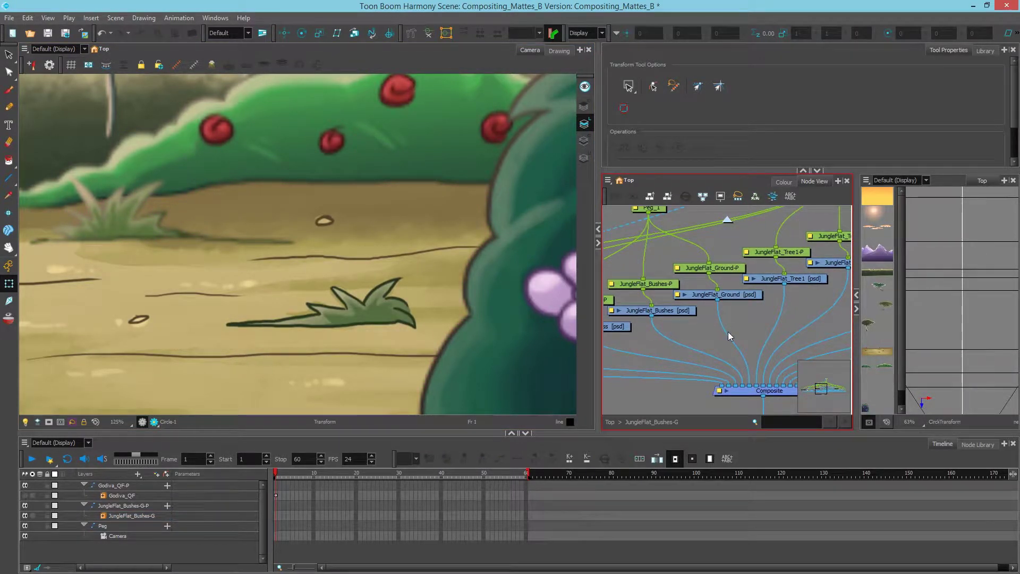
# Add a drawing layer named 'Matte' with Ctrl+R and move its node below JungleFlat_Ground.
pyautogui.click(136, 473)
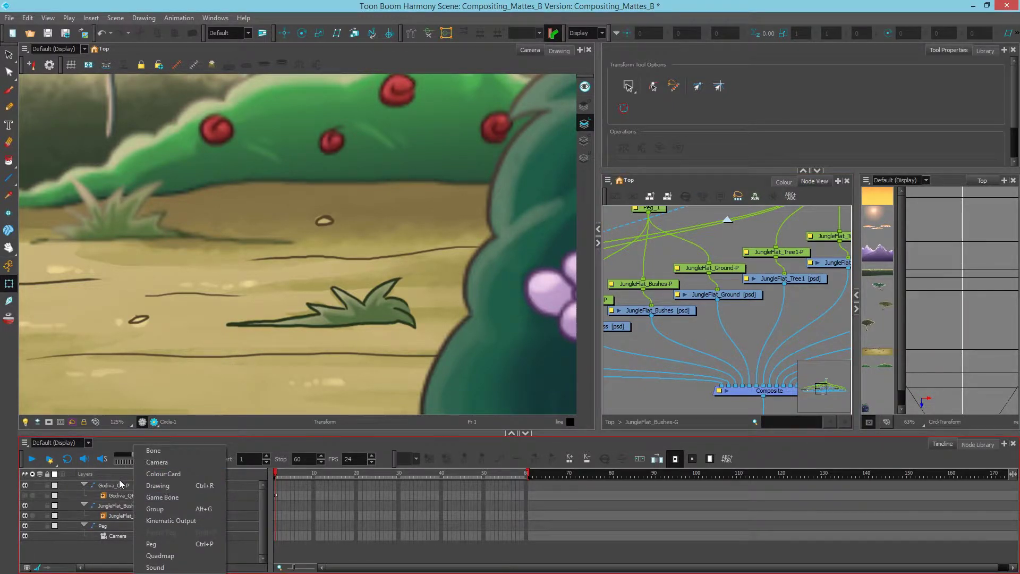
pyautogui.click(371, 480)
pyautogui.click(642, 344)
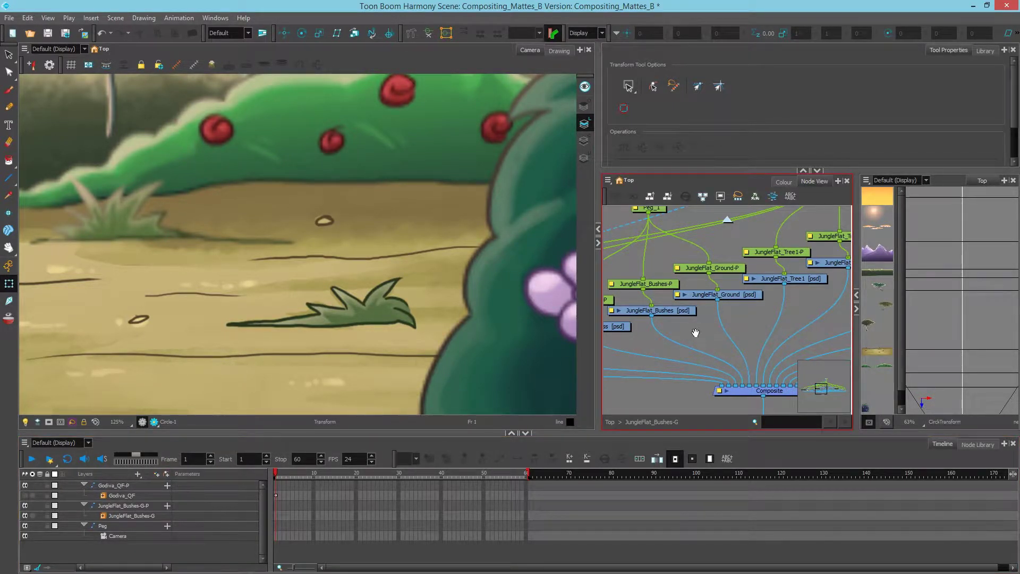
pyautogui.moveTo(695, 333); pyautogui.dragTo(696, 335)
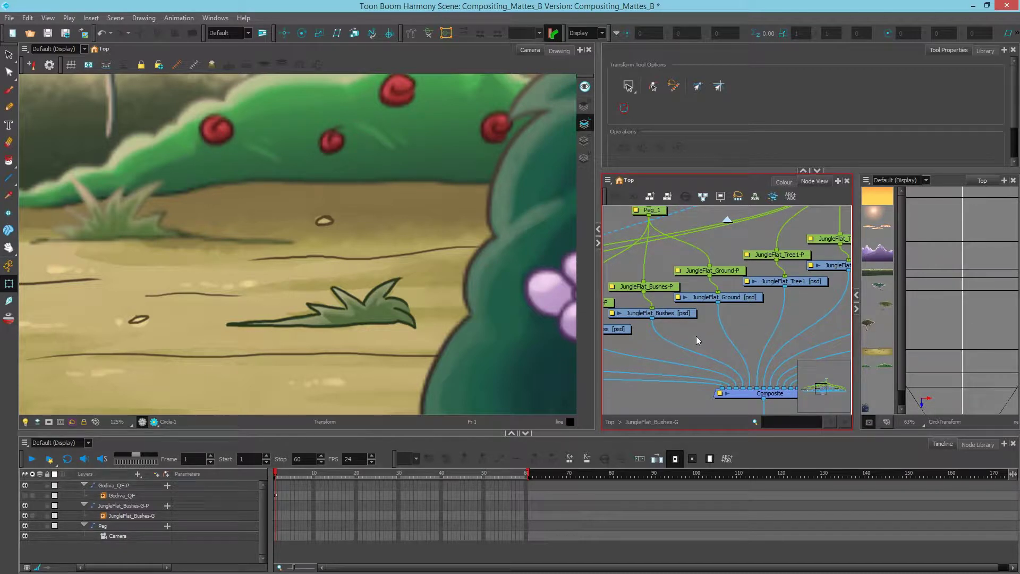
pyautogui.hotkey('ctrl', 'r')
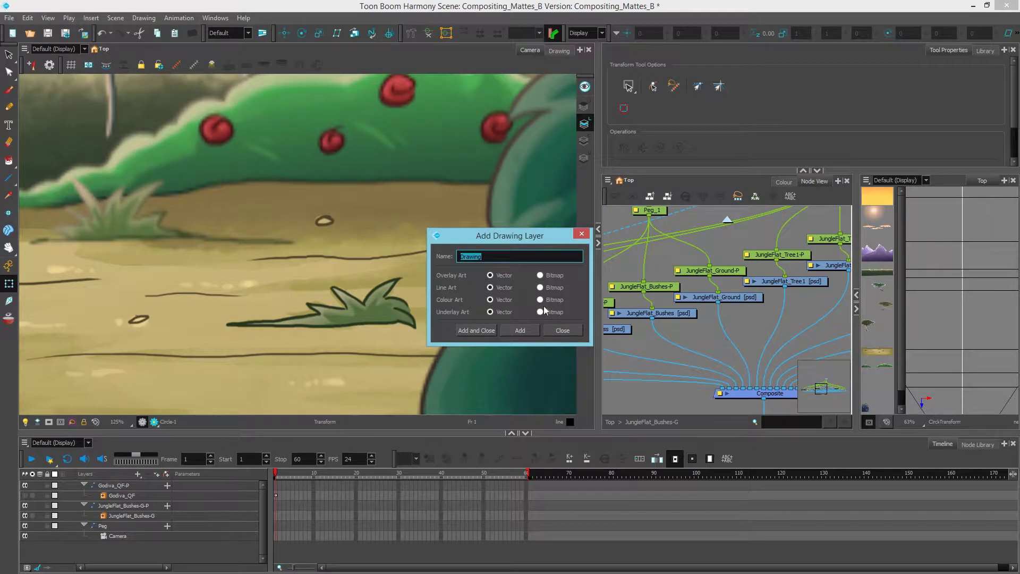
pyautogui.write('Matte')
pyautogui.click(476, 331)
pyautogui.moveTo(757, 386); pyautogui.dragTo(715, 353)
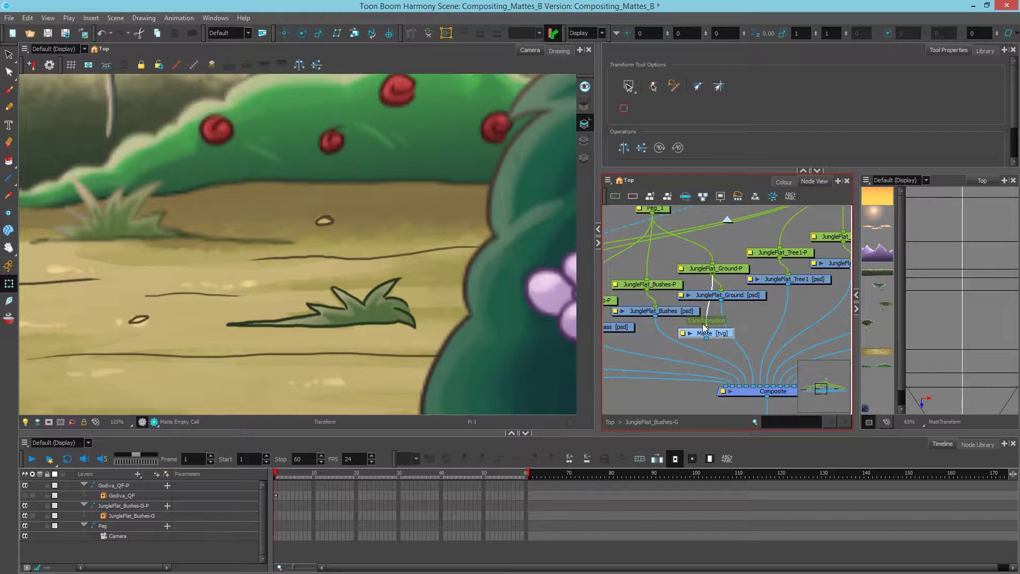
# Arrange the JungleFlat_Ground and Matte nodes, then bring up the COMP palette's colours.
pyautogui.moveTo(750, 298); pyautogui.dragTo(769, 302)
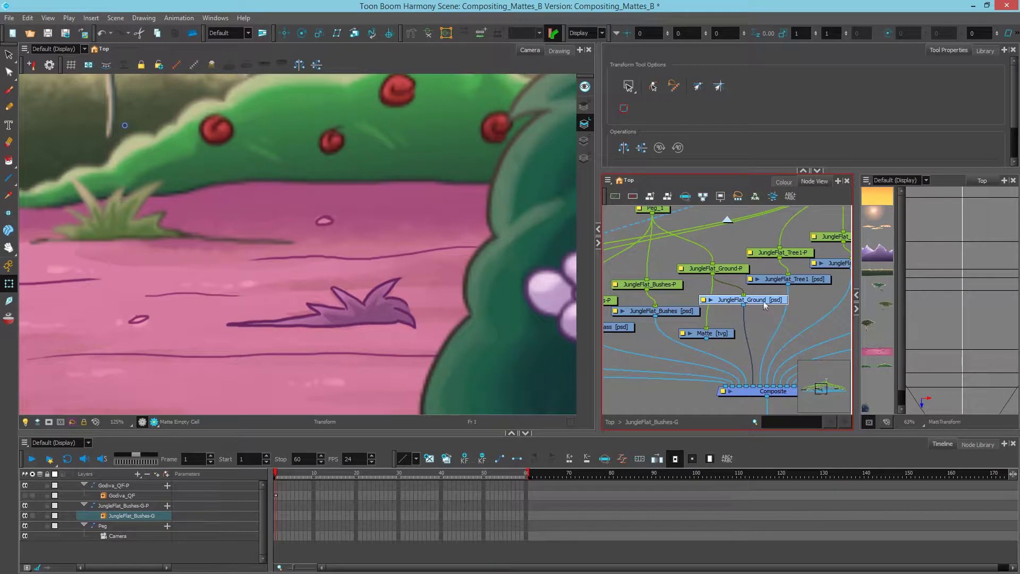
pyautogui.moveTo(724, 333)
pyautogui.mouseDown()
pyautogui.moveTo(749, 388)
pyautogui.moveTo(731, 330)
pyautogui.mouseUp()
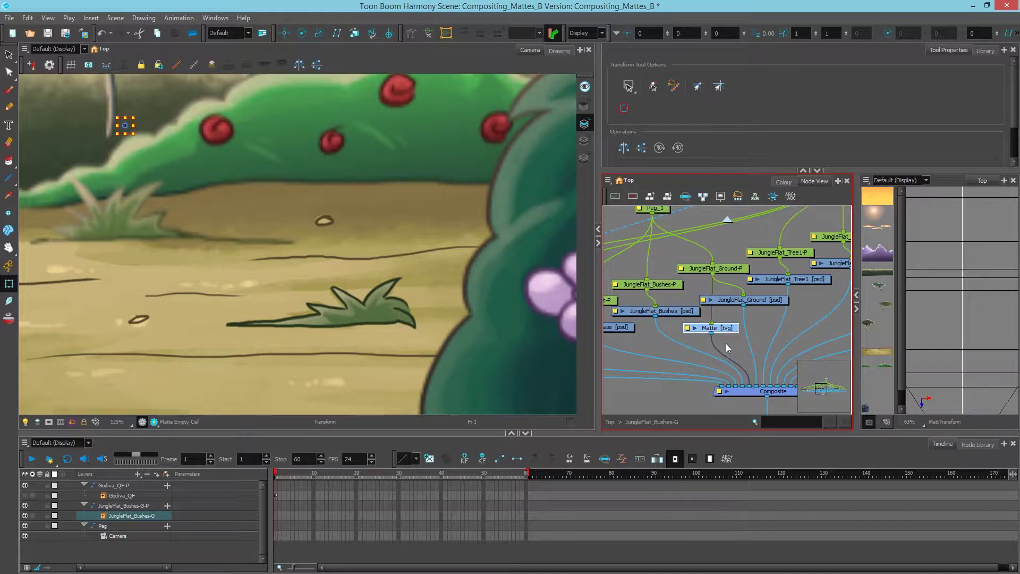
pyautogui.click(783, 182)
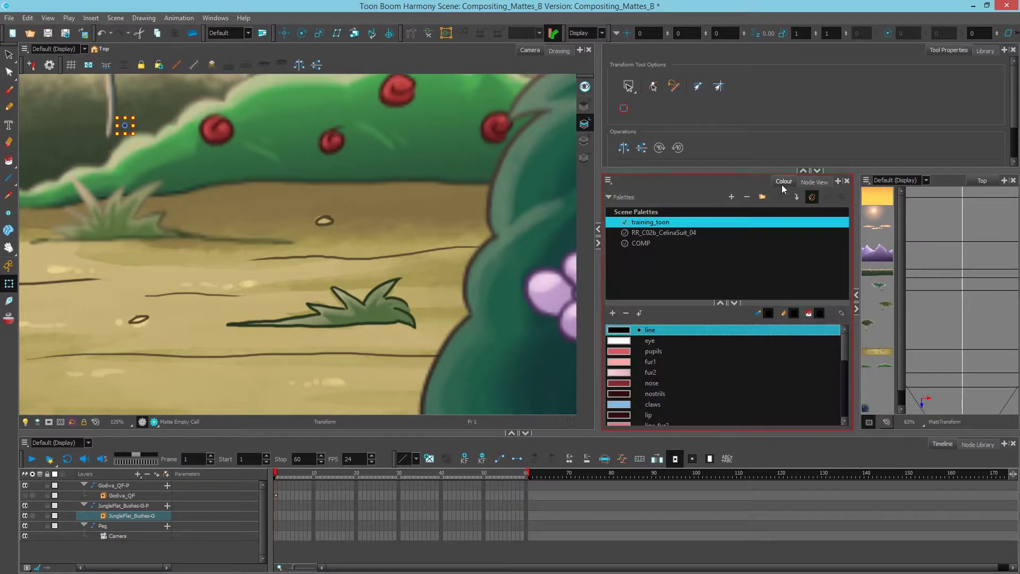
pyautogui.click(655, 244)
# Make COMP's Matte swatch the current colour and select the Polyline drawing tool.
pyautogui.click(658, 341)
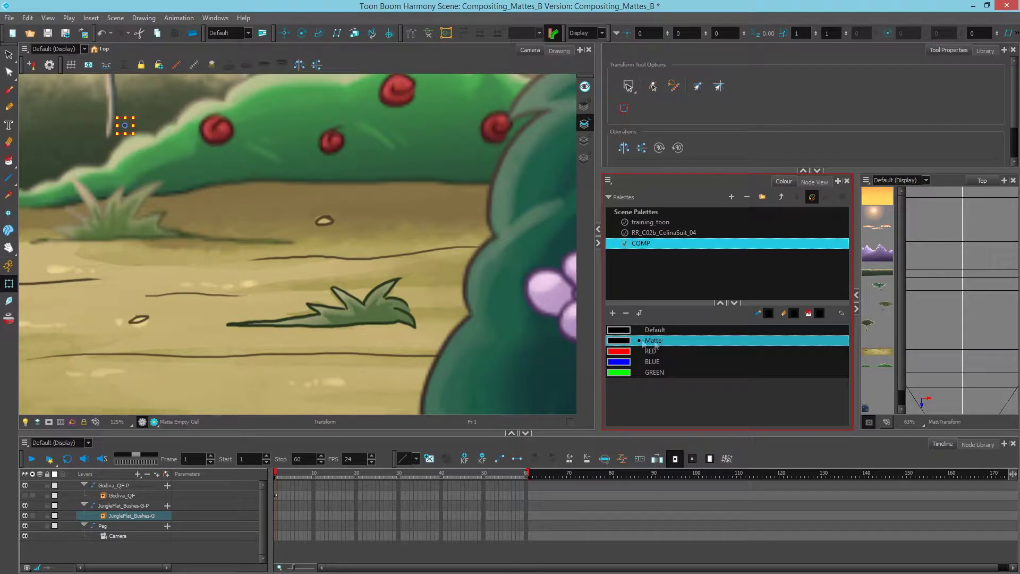
pyautogui.click(806, 184)
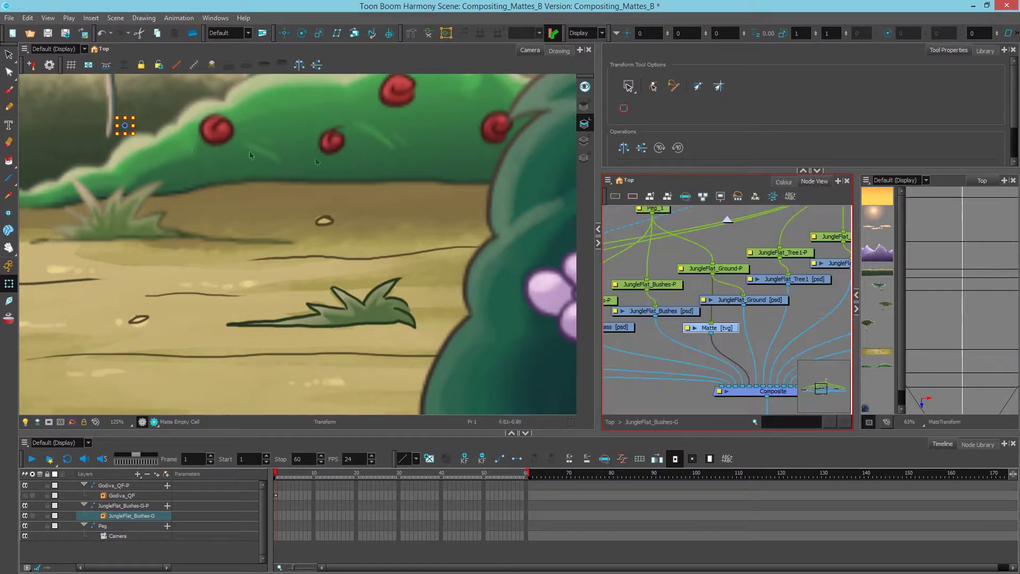
pyautogui.click(12, 181)
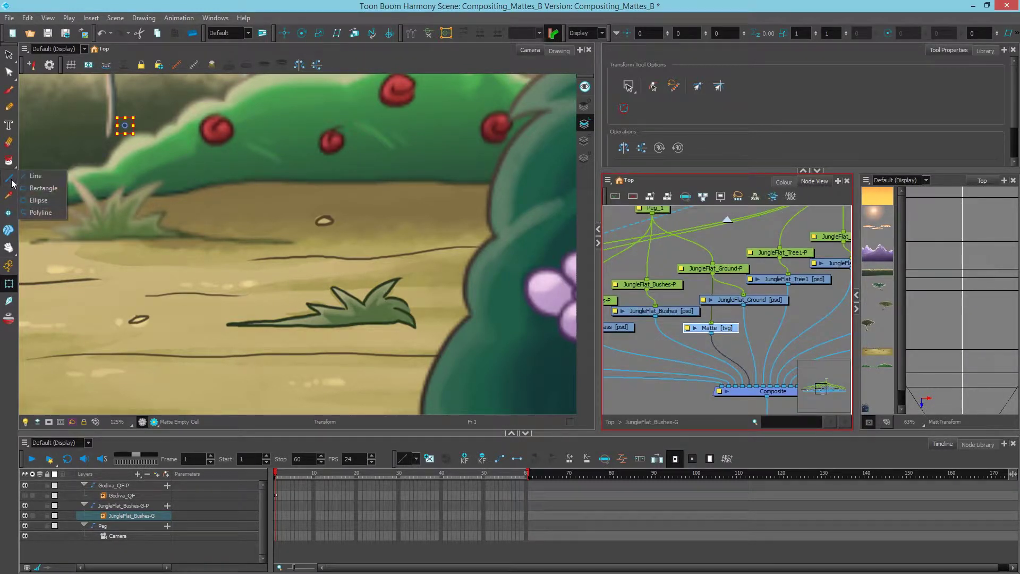
pyautogui.click(52, 213)
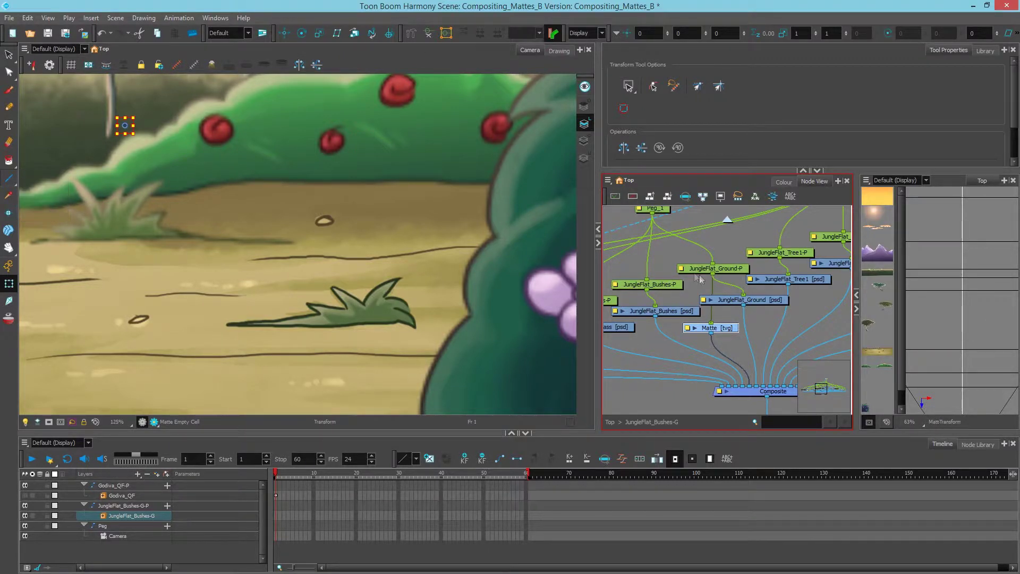
# Turn on Auto Fill and Trim Extra Lines in the Polyline tool's properties.
pyautogui.click(1015, 106)
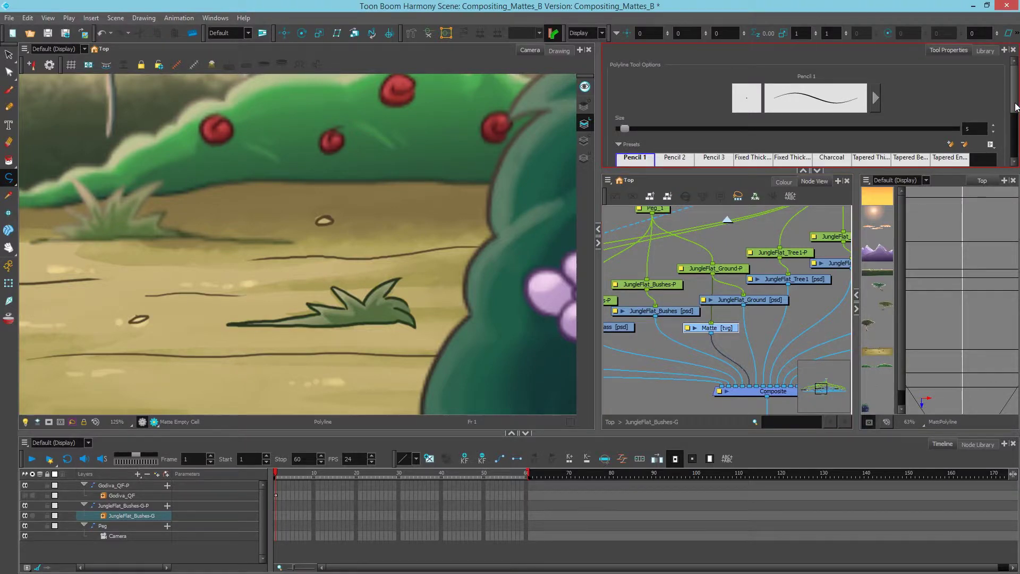
pyautogui.moveTo(1015, 107); pyautogui.dragTo(1016, 158)
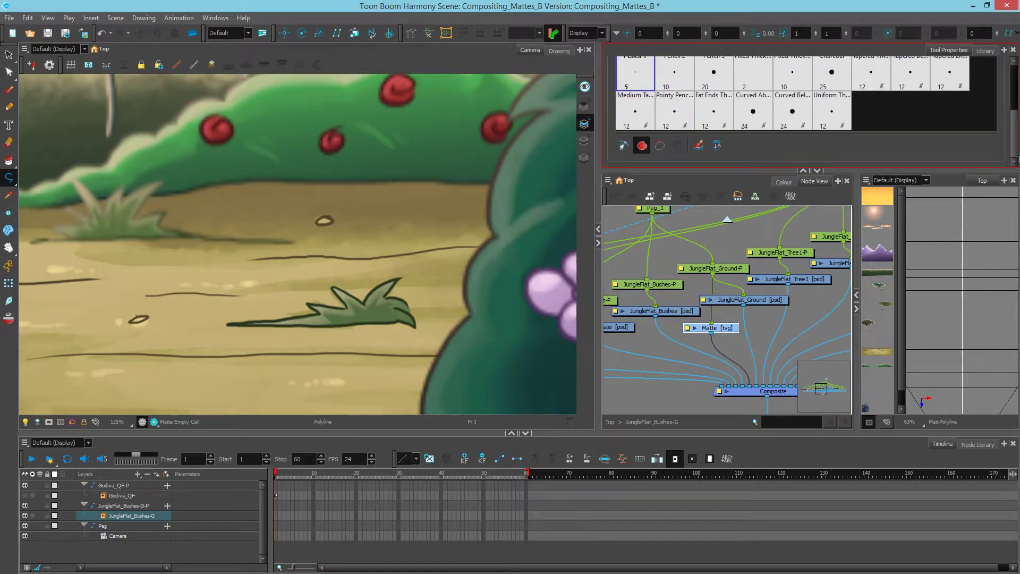
pyautogui.click(642, 147)
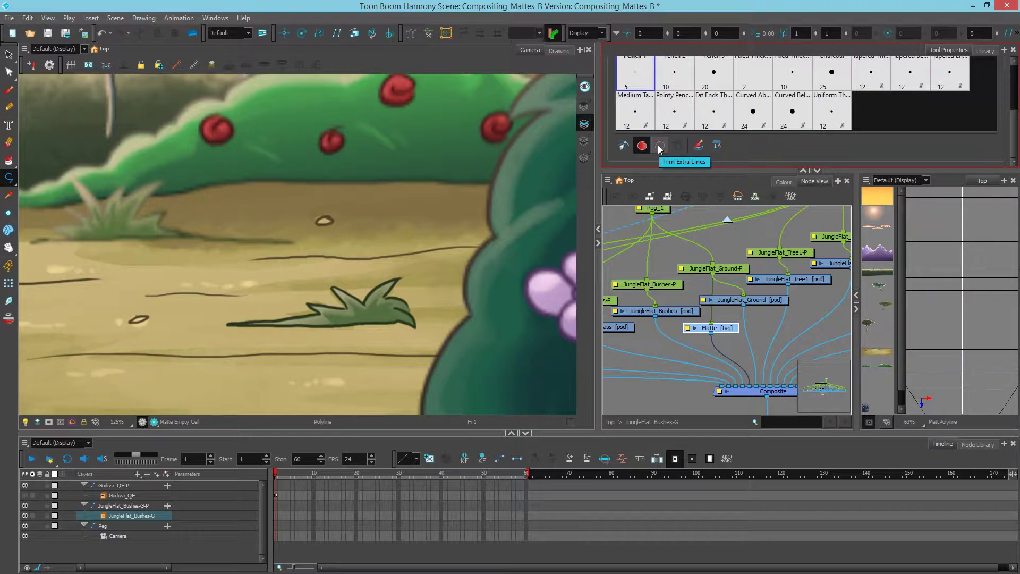
pyautogui.click(659, 146)
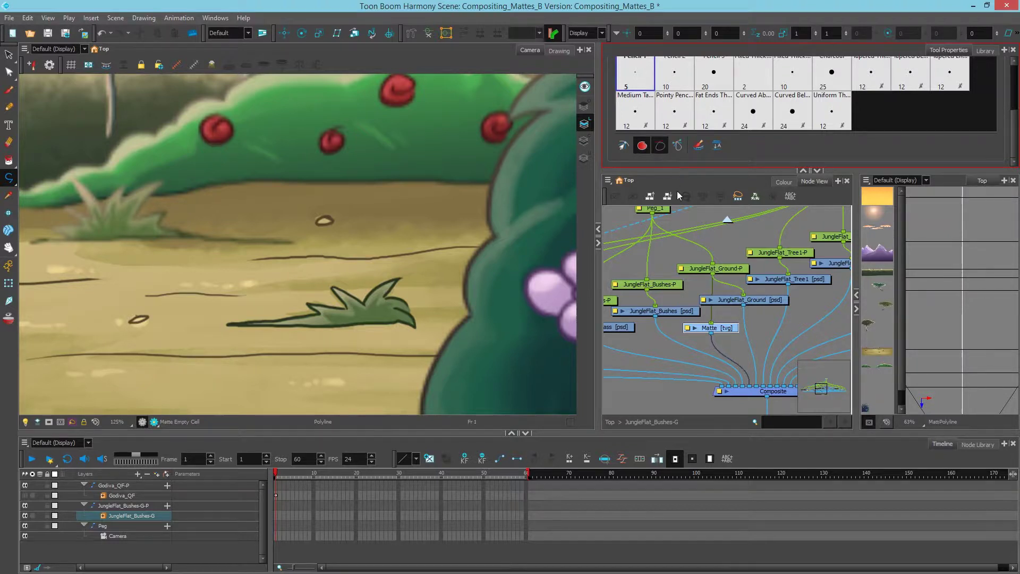
# Trace the Matte outline from the tuft's left tip along its bottom edge and up to the right leaf's tip.
pyautogui.click(227, 325)
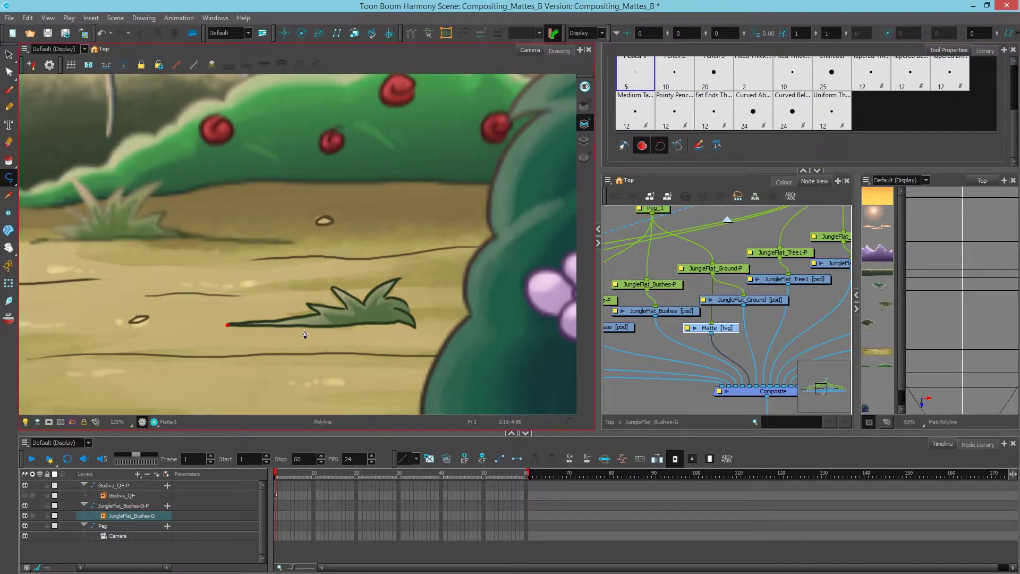
pyautogui.moveTo(314, 328); pyautogui.dragTo(380, 324)
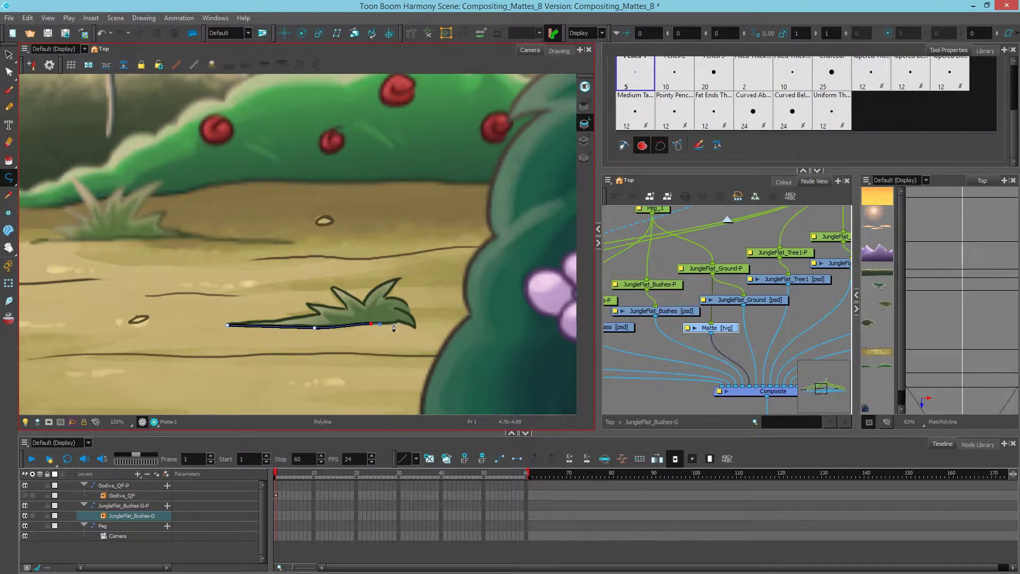
pyautogui.click(398, 322)
pyautogui.click(415, 328)
pyautogui.click(411, 313)
pyautogui.click(385, 298)
pyautogui.click(392, 287)
pyautogui.click(401, 277)
# Continue the outline down across the leaves back to the left tip, undoing one misplaced point.
pyautogui.click(376, 286)
pyautogui.click(362, 303)
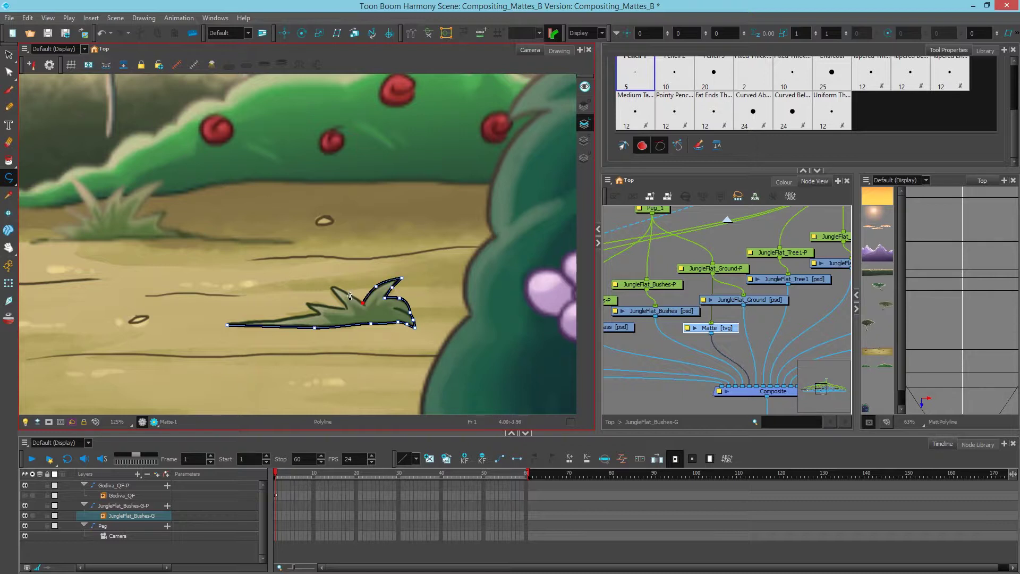
pyautogui.hotkey('ctrl', 'z')
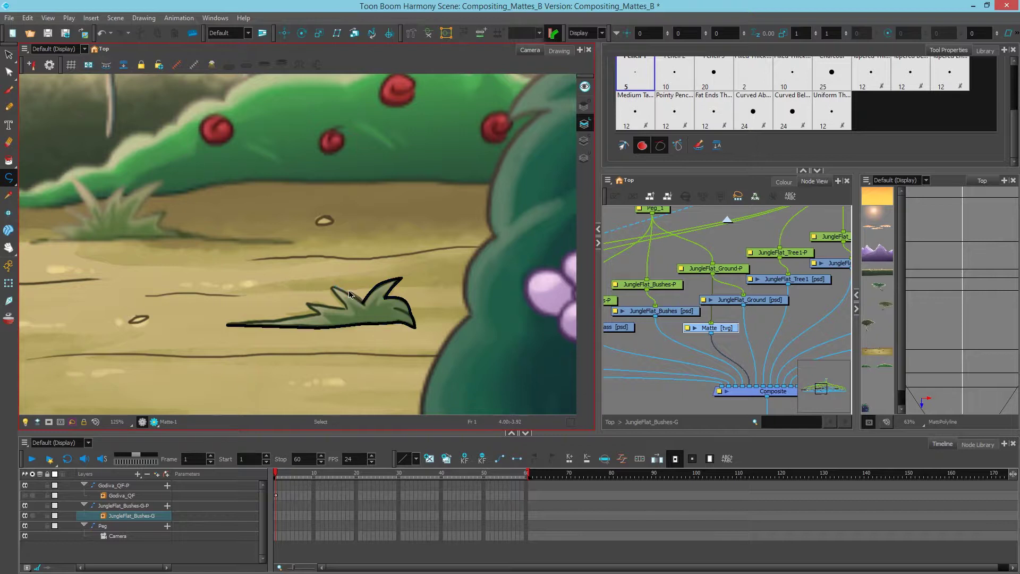
pyautogui.moveTo(348, 293); pyautogui.dragTo(307, 306)
pyautogui.click(306, 302)
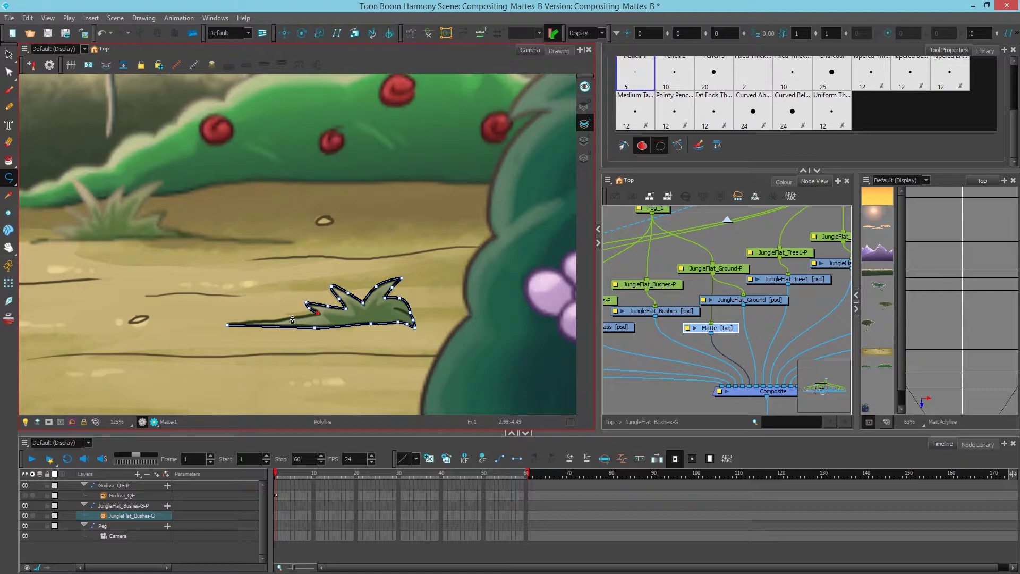
pyautogui.moveTo(291, 317); pyautogui.dragTo(252, 324)
pyautogui.moveTo(253, 322); pyautogui.dragTo(223, 328)
pyautogui.moveTo(219, 333); pyautogui.dragTo(219, 333)
pyautogui.scroll(4, 219, 333)
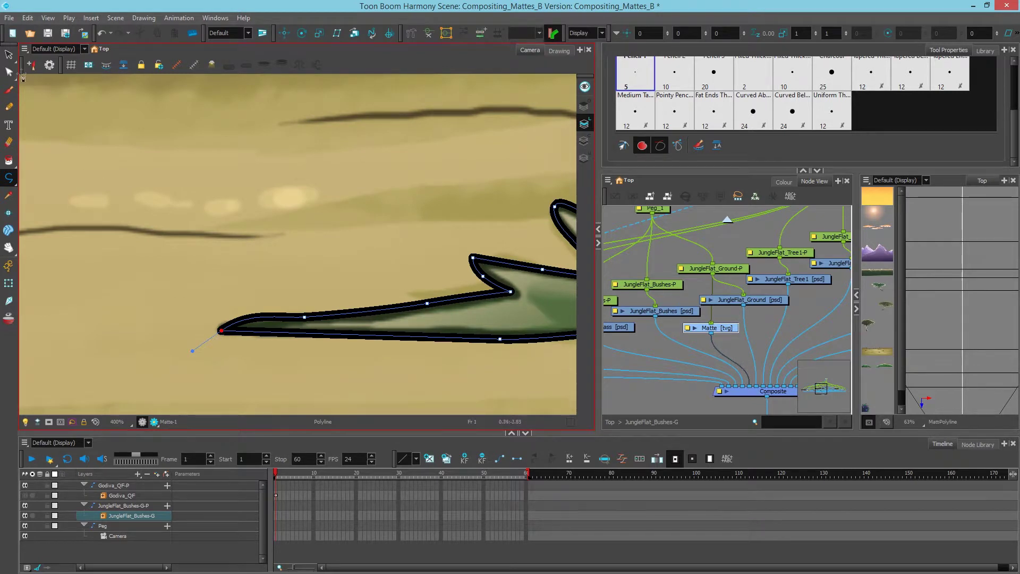
# Select the traced outline, then fill the grass-tuft matte shape solid black with the Paint tool.
pyautogui.click(8, 73)
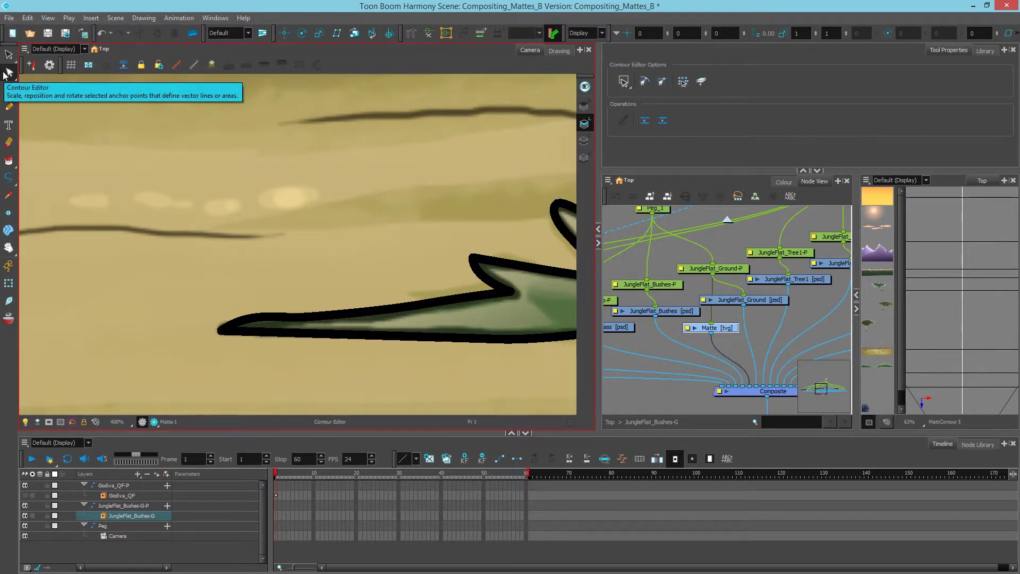
pyautogui.click(232, 332)
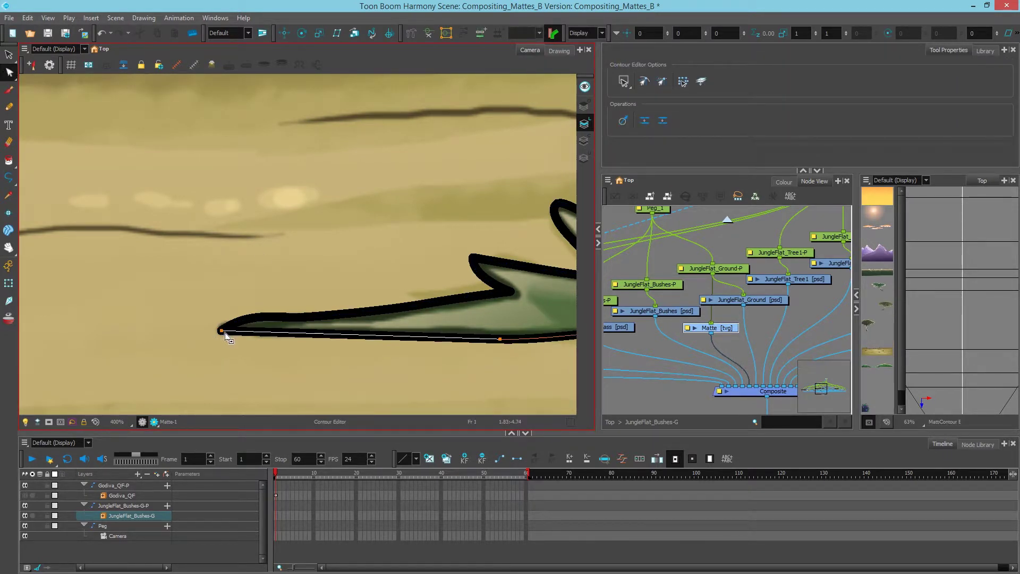
pyautogui.click(222, 331)
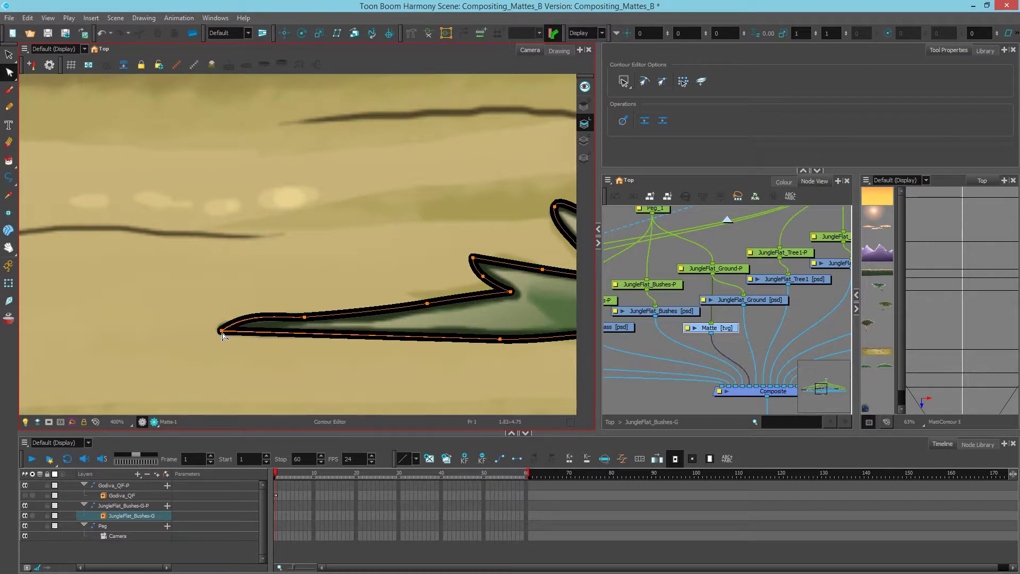
pyautogui.scroll(-2, 287, 339)
pyautogui.press('space')
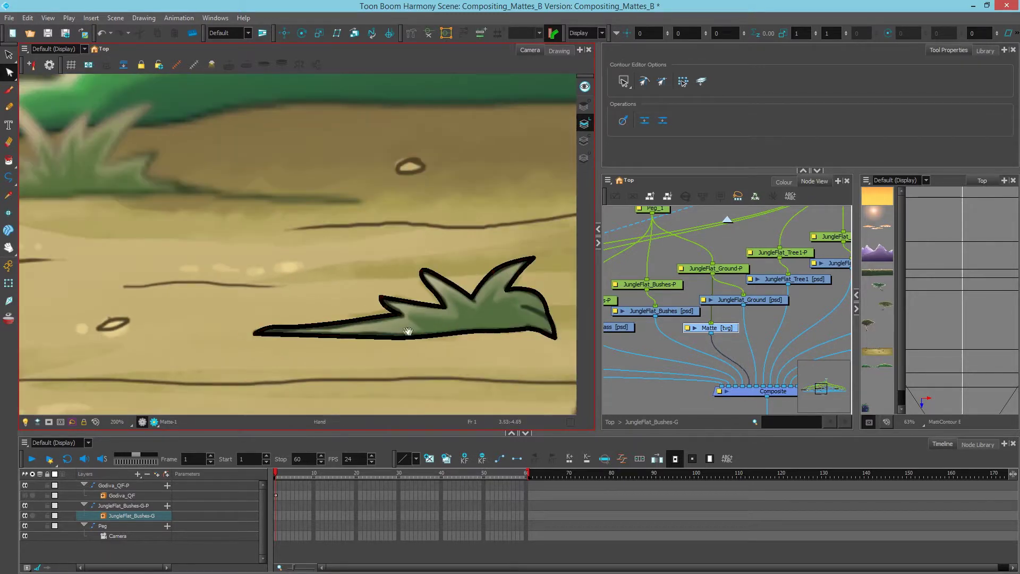
pyautogui.moveTo(408, 333); pyautogui.dragTo(350, 345)
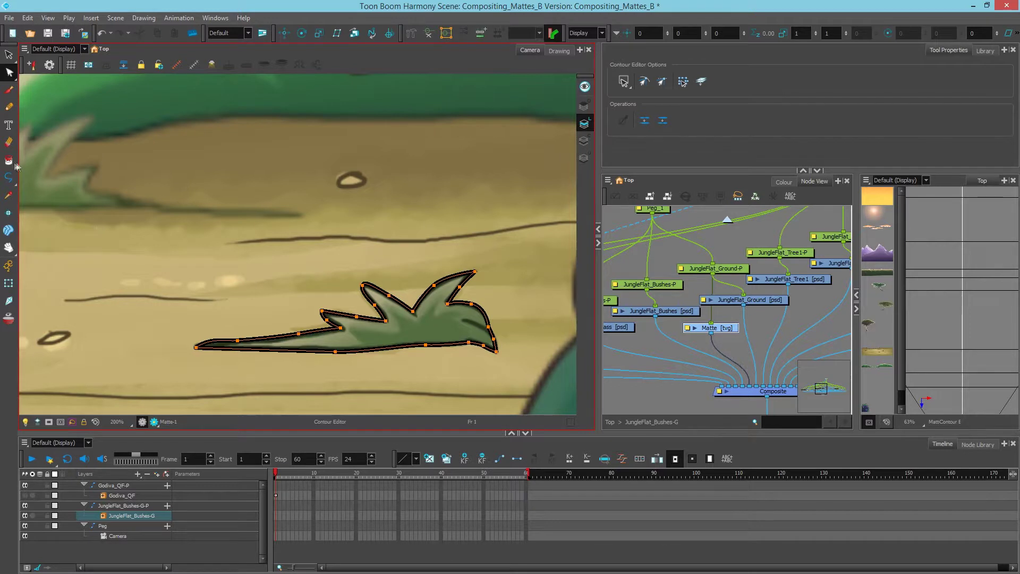
pyautogui.hotkey('alt', 'i')
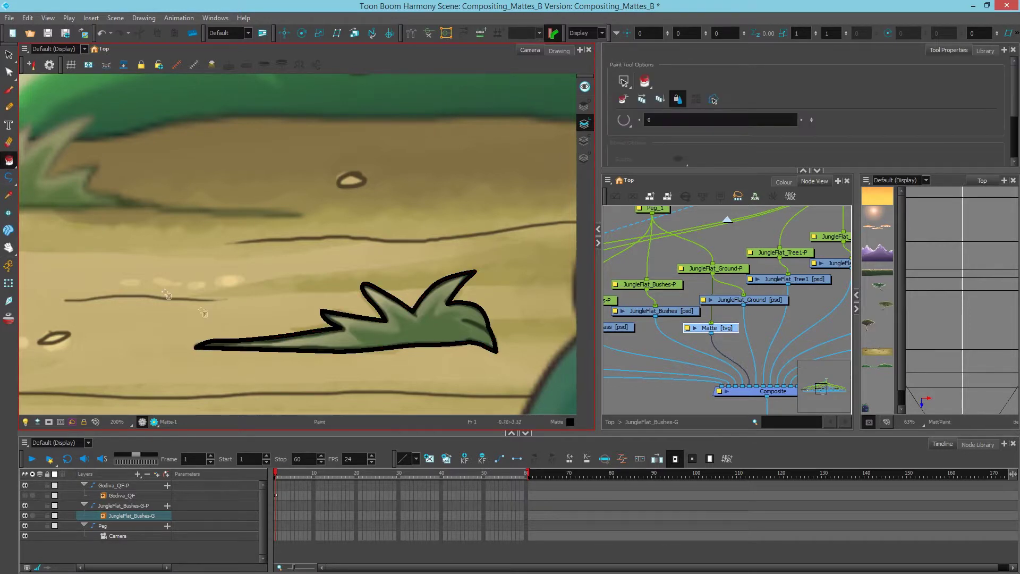
pyautogui.click(425, 327)
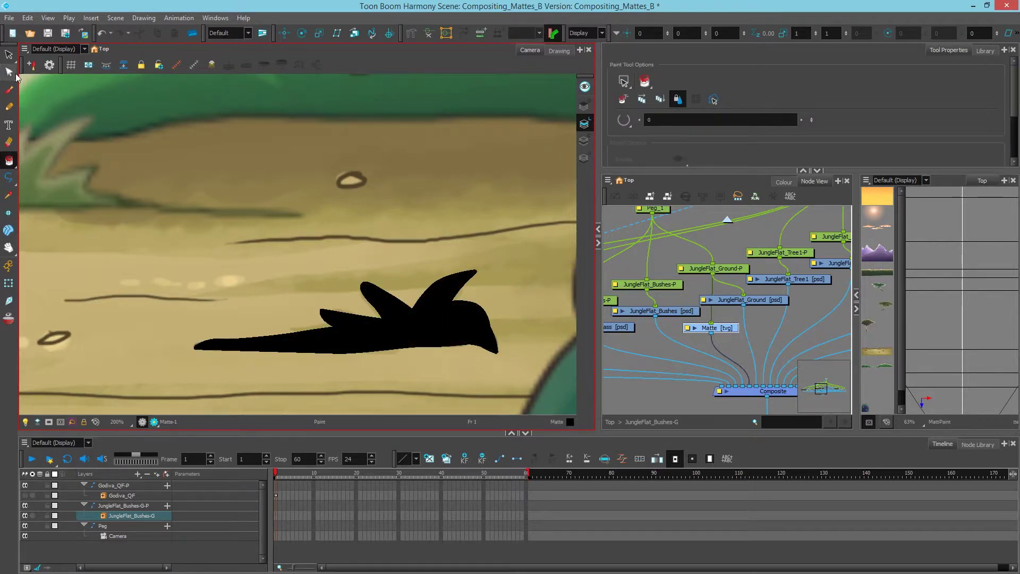
pyautogui.click(9, 57)
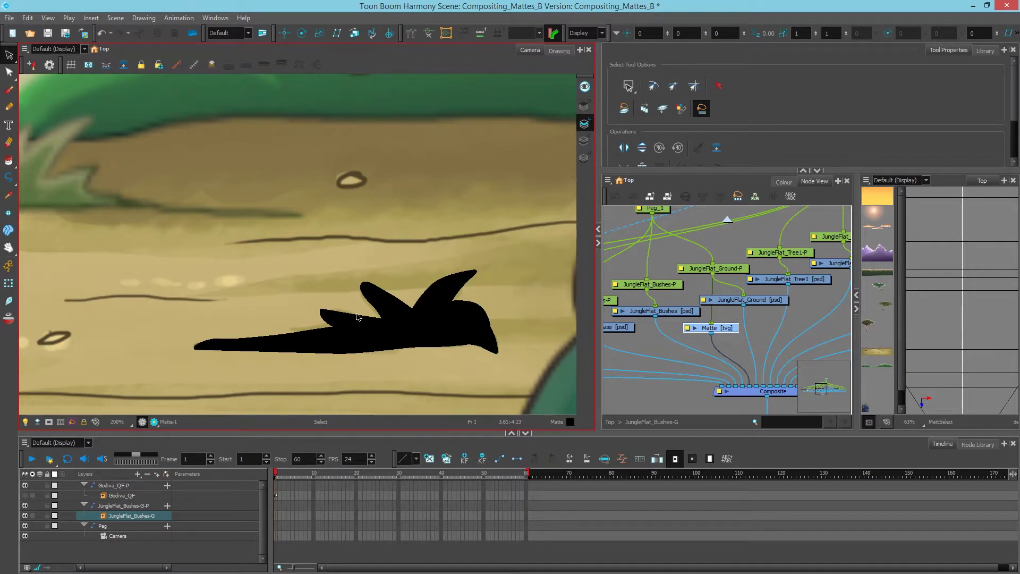
# In the Drawing view, delete the stray stroke on the matte's left part, then return to Camera view.
pyautogui.click(558, 51)
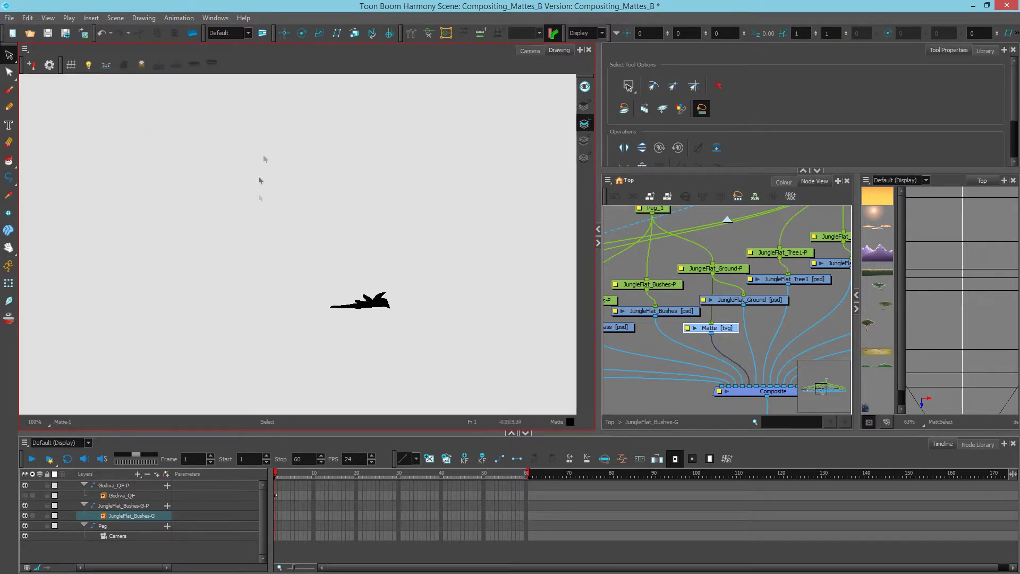
pyautogui.scroll(6, 384, 300)
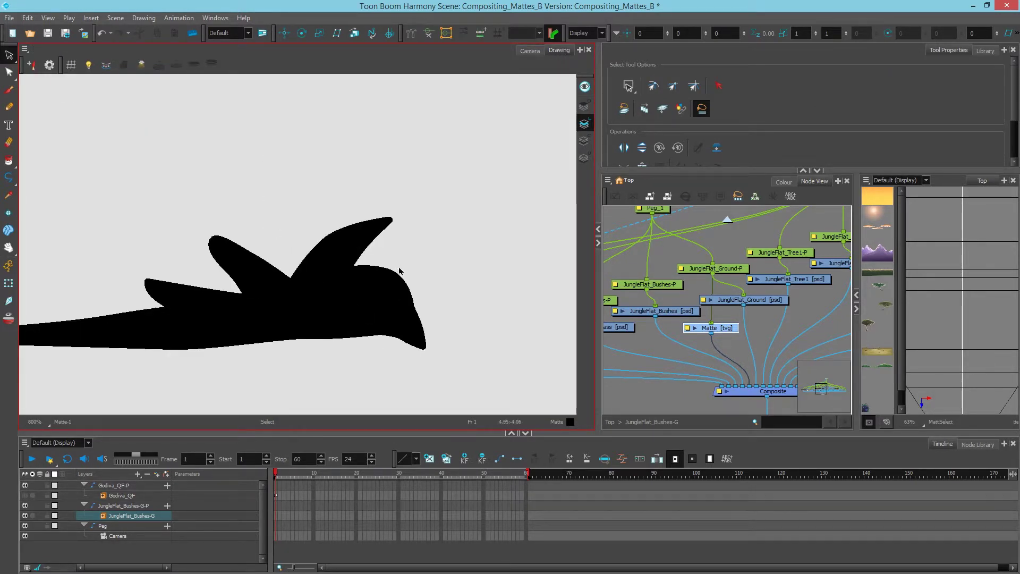
pyautogui.click(371, 269)
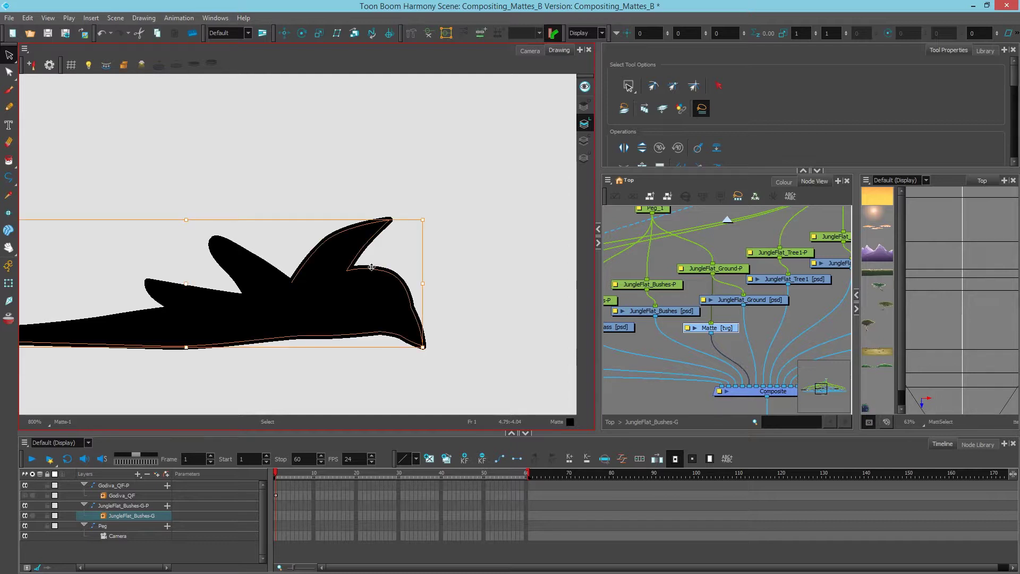
pyautogui.click(430, 257)
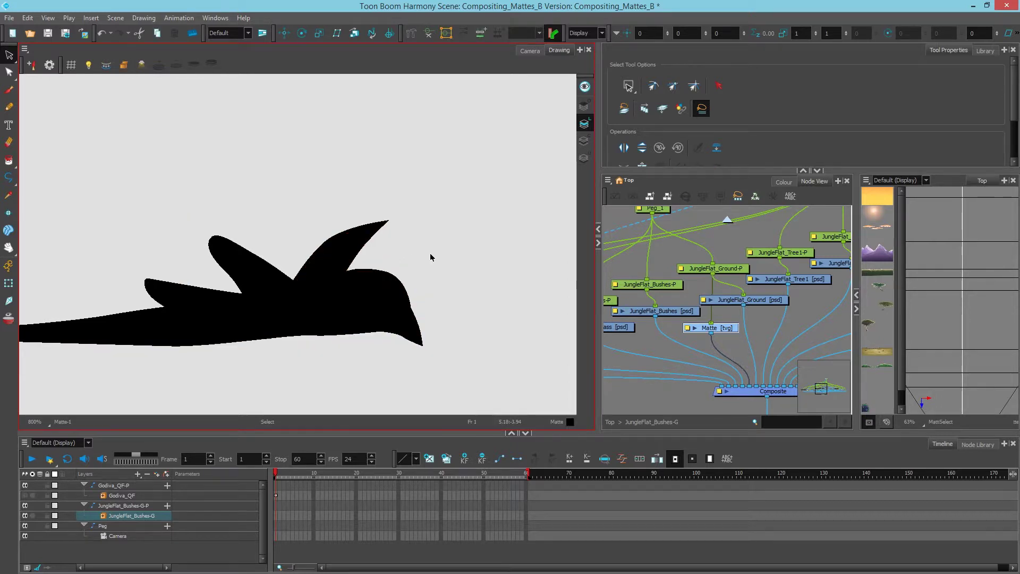
pyautogui.click(259, 260)
pyautogui.press('Delete')
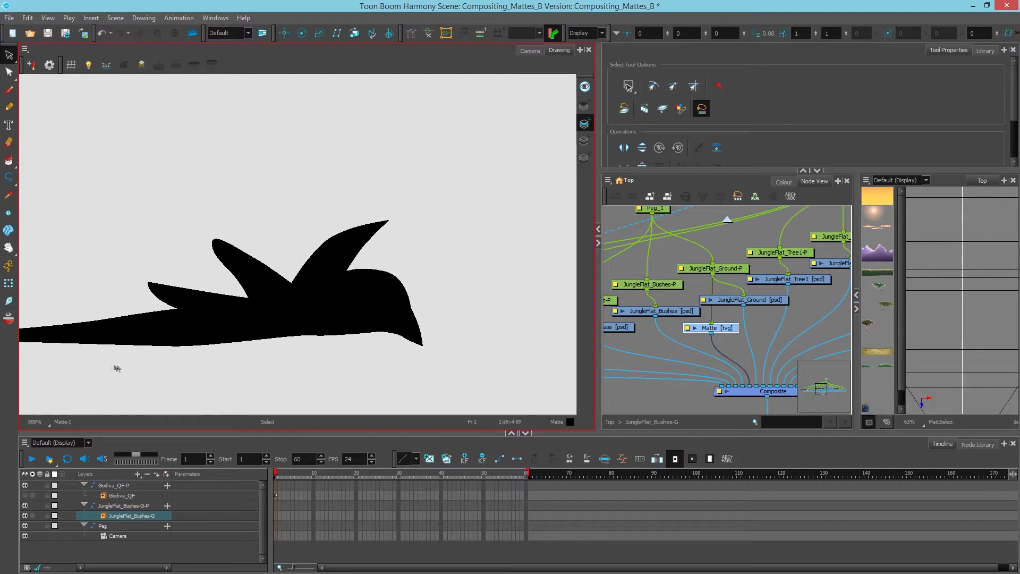
pyautogui.press('1')
pyautogui.moveTo(117, 344); pyautogui.dragTo(185, 357)
pyautogui.click(529, 50)
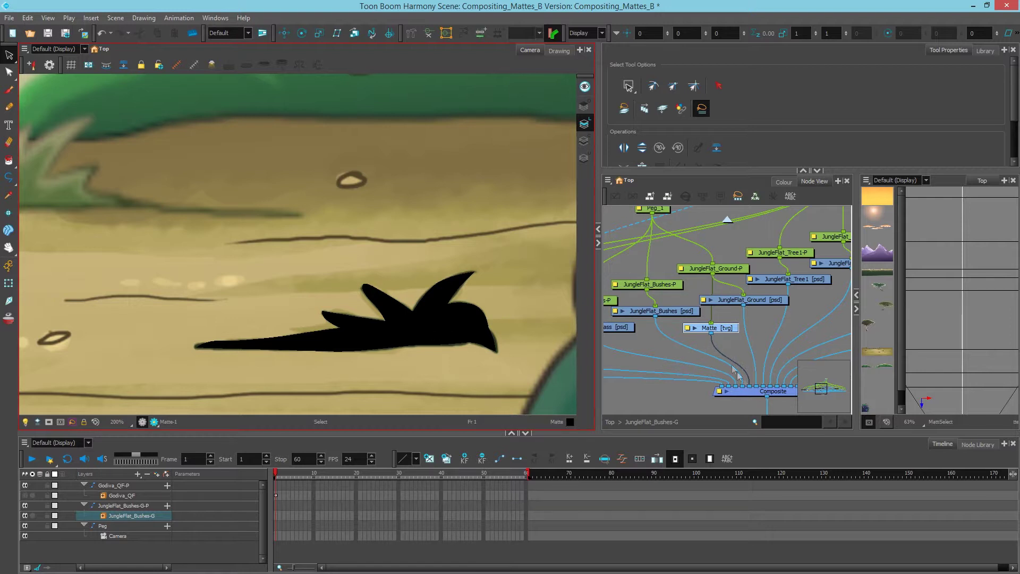
# Unlink Matte from the Composite and feed JungleFlat_Ground and Matte into a new Cutter node.
pyautogui.moveTo(748, 384); pyautogui.dragTo(738, 357)
pyautogui.moveTo(746, 315); pyautogui.dragTo(776, 332)
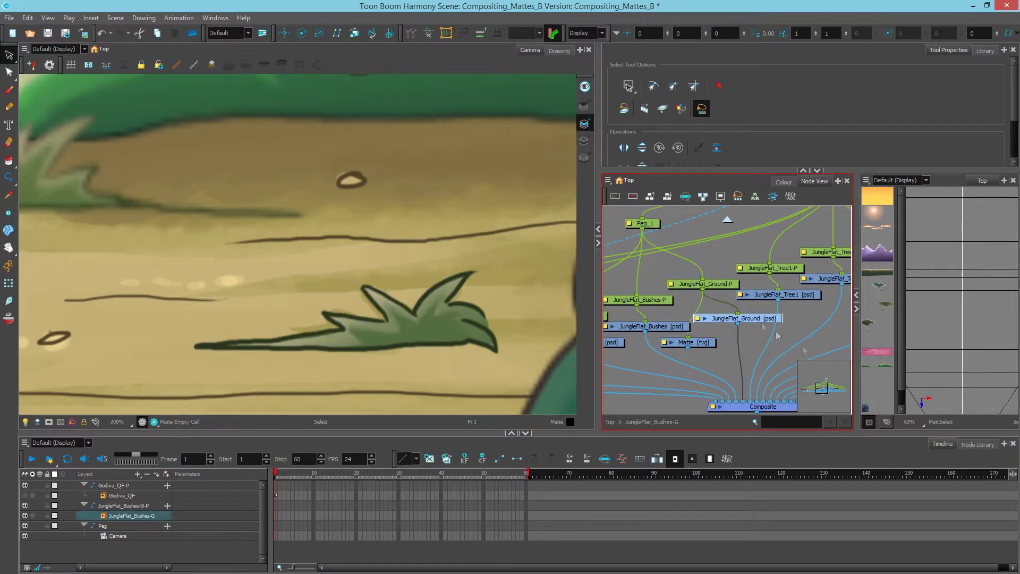
pyautogui.click(978, 444)
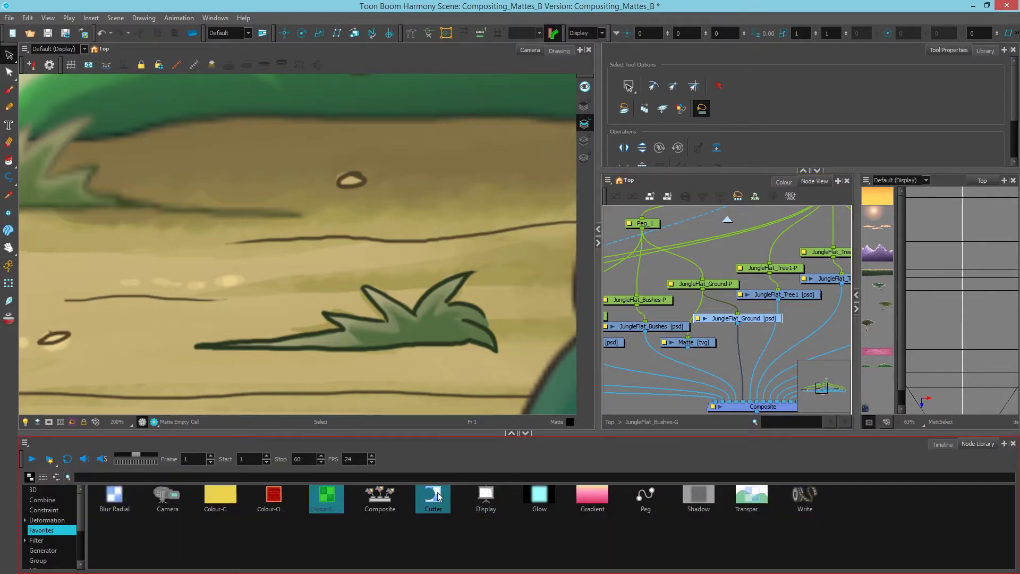
pyautogui.moveTo(438, 497); pyautogui.dragTo(728, 372)
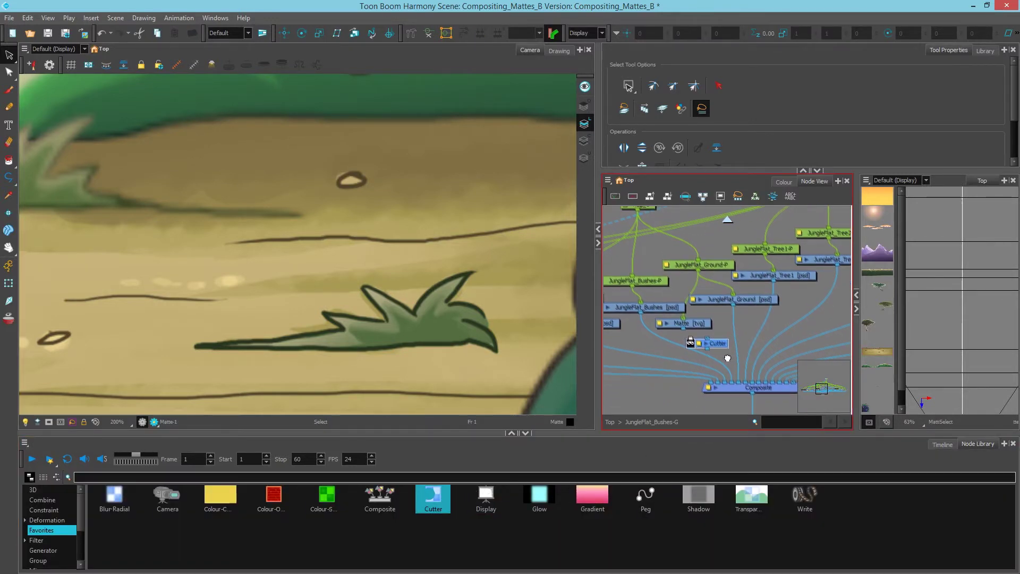
pyautogui.moveTo(735, 303); pyautogui.dragTo(720, 361)
pyautogui.moveTo(683, 331); pyautogui.dragTo(692, 344)
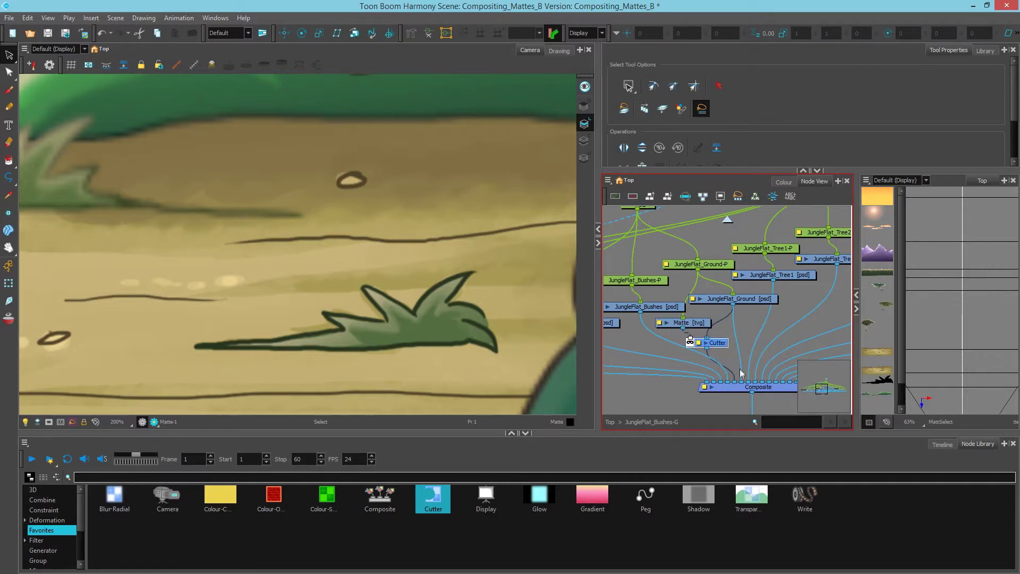
# Attach a new Display_3 node under the Cutter and view only its output.
pyautogui.moveTo(720, 363); pyautogui.dragTo(717, 364)
pyautogui.moveTo(715, 361); pyautogui.dragTo(723, 330)
pyautogui.click(664, 377)
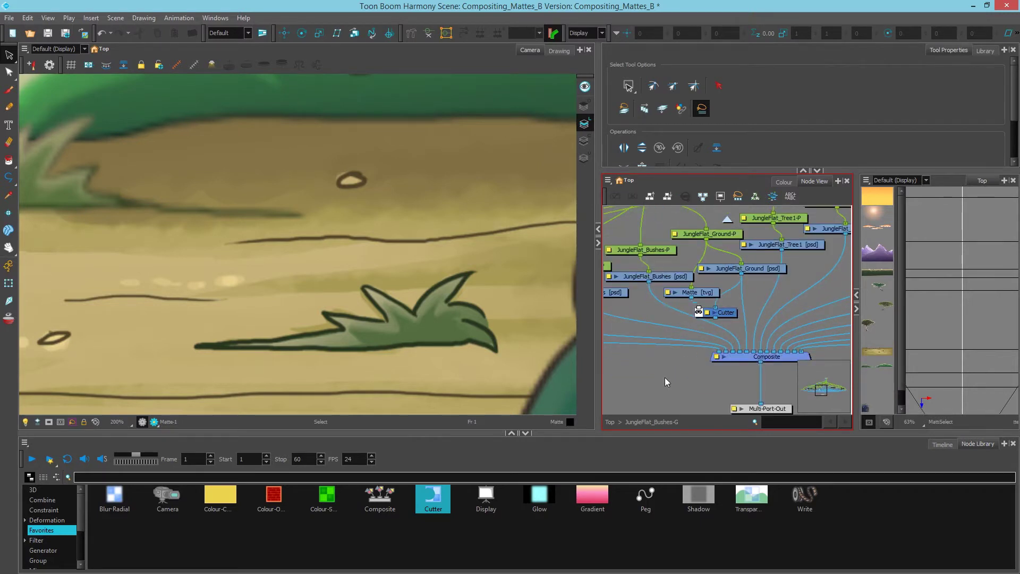
pyautogui.hotkey('ctrl', 'i')
pyautogui.moveTo(695, 374)
pyautogui.mouseDown()
pyautogui.moveTo(708, 346)
pyautogui.moveTo(682, 384)
pyautogui.mouseUp()
pyautogui.click(587, 33)
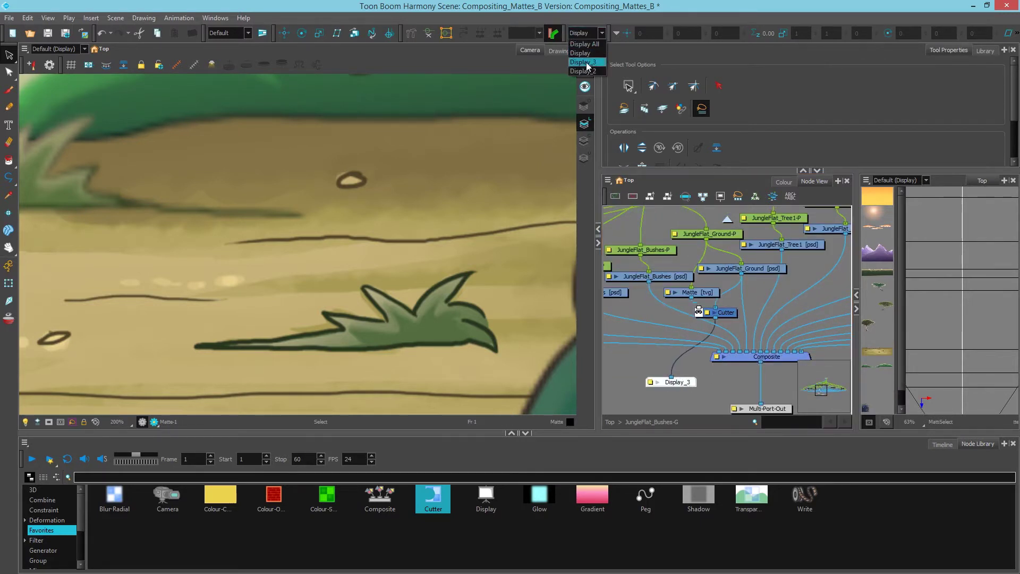
pyautogui.click(583, 62)
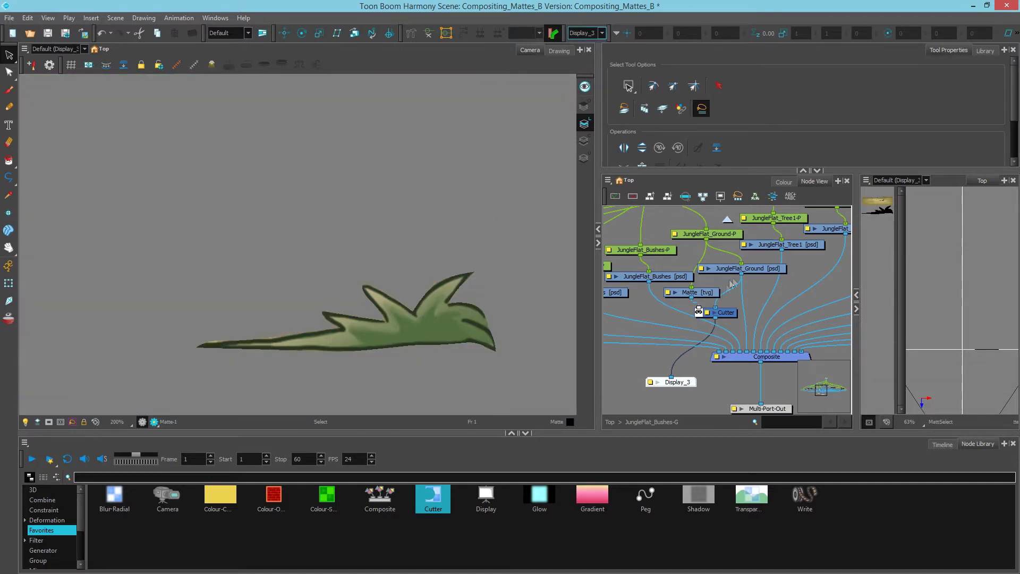
# Tidy the JungleFlat_Ground, Matte and Cutter node positions and switch the viewer back to the main Display.
pyautogui.moveTo(764, 267); pyautogui.dragTo(767, 266)
pyautogui.moveTo(702, 293); pyautogui.dragTo(723, 315)
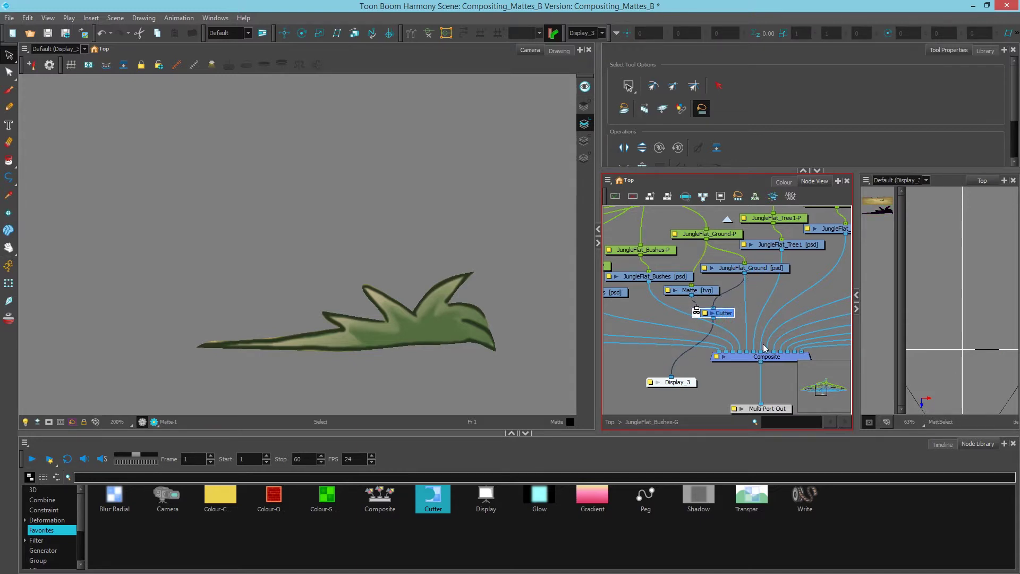
pyautogui.click(601, 32)
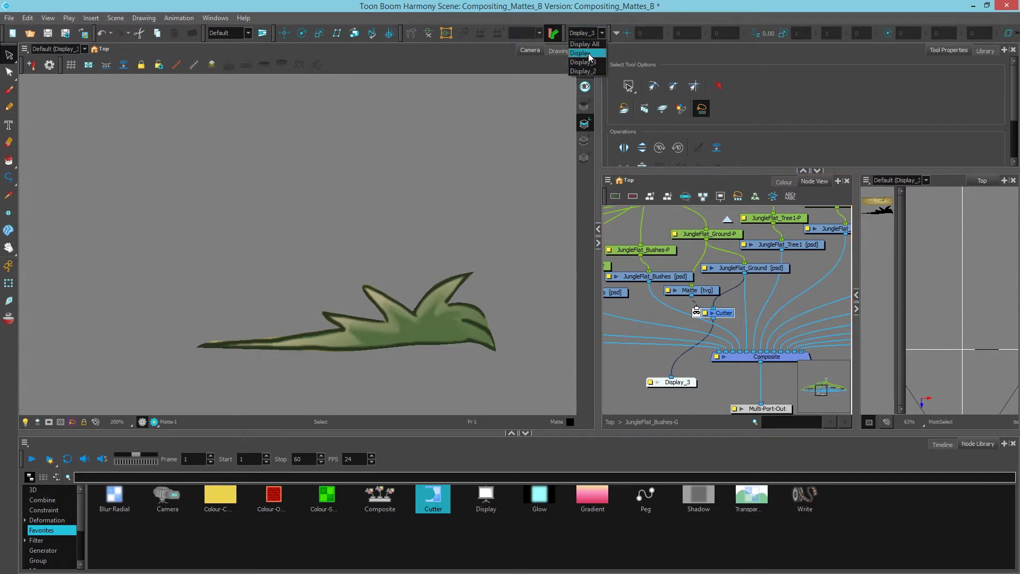
pyautogui.click(584, 58)
pyautogui.moveTo(729, 314); pyautogui.dragTo(742, 400)
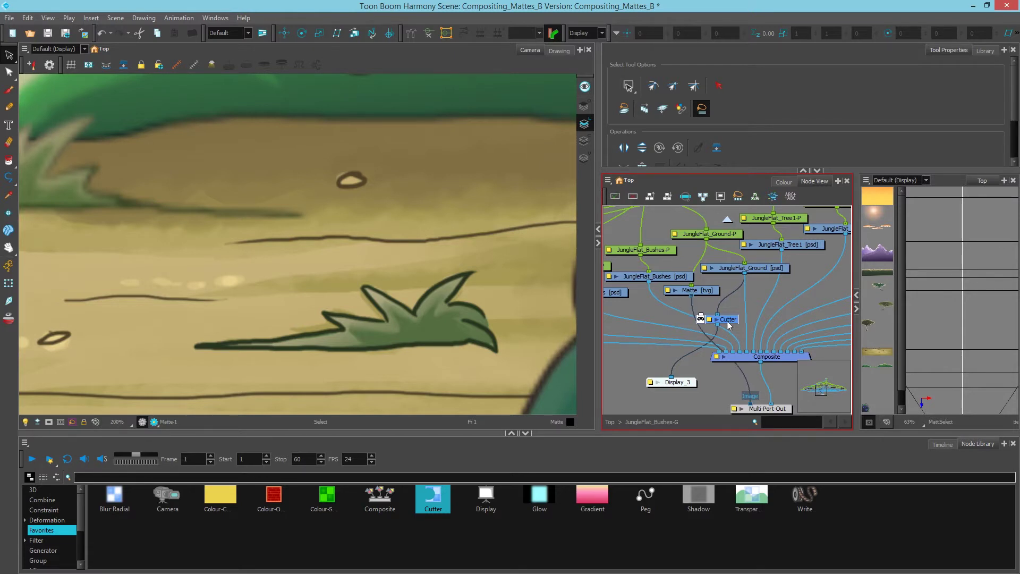
# Delete the Cutter, go to the top-level node graph, and enable the Godiva_QF node.
pyautogui.press('Delete')
pyautogui.click(611, 422)
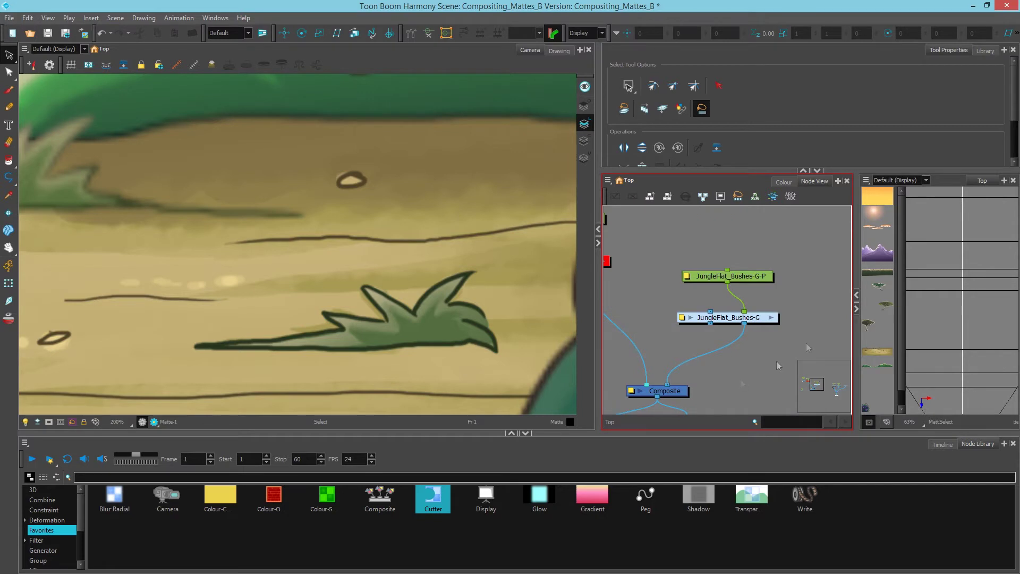
pyautogui.click(658, 257)
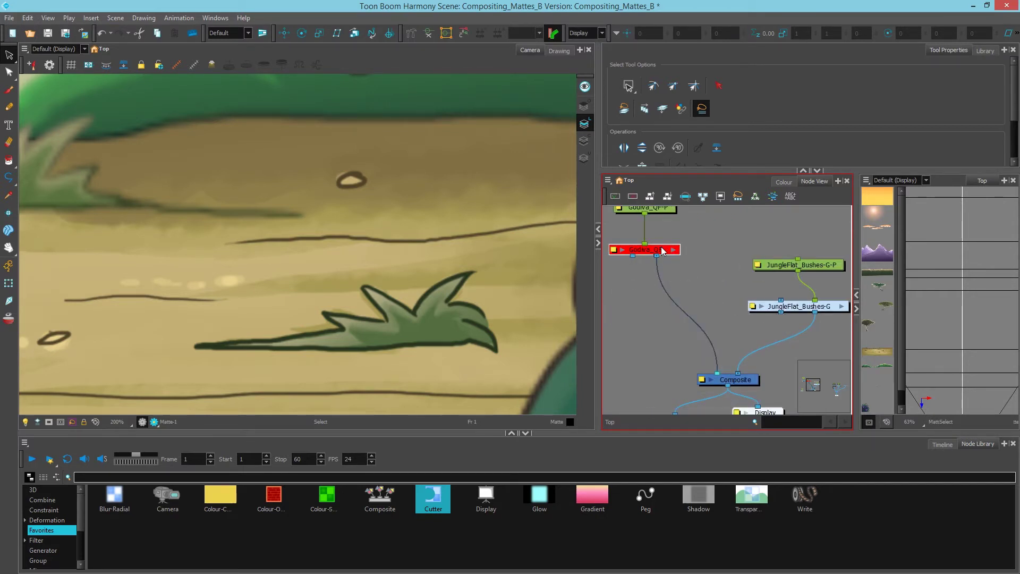
pyautogui.press('a')
# Insert a Cutter between Godiva_QF and the Composite, using JungleFlat_Bushes-G as its matte.
pyautogui.moveTo(435, 498); pyautogui.dragTo(669, 327)
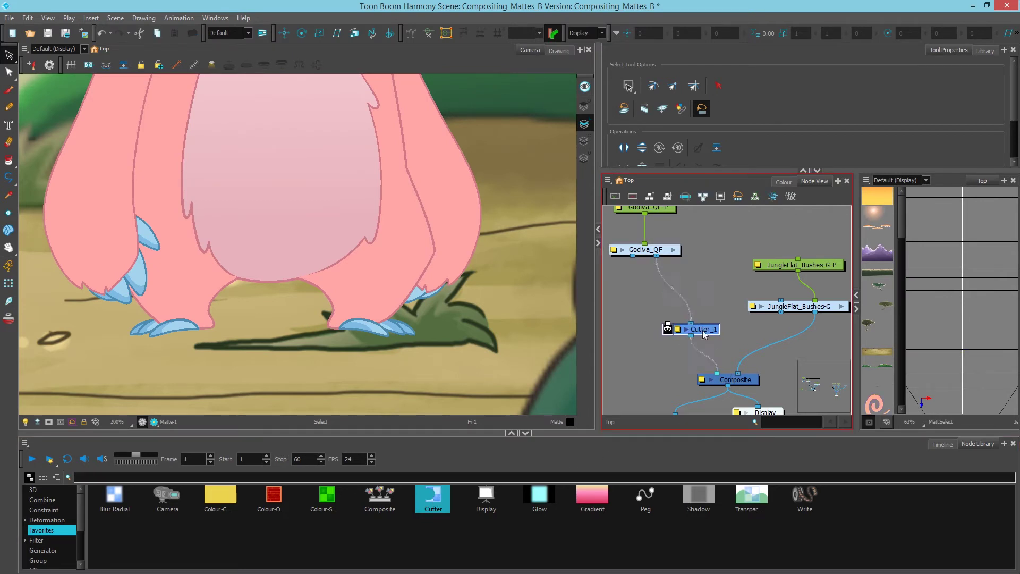
pyautogui.moveTo(780, 314); pyautogui.dragTo(668, 326)
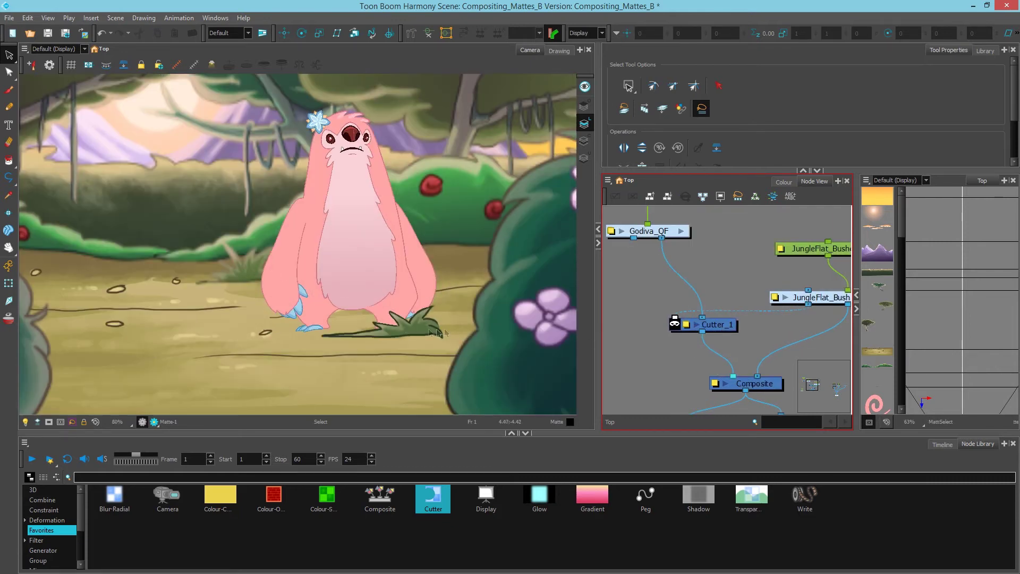
pyautogui.moveTo(452, 329); pyautogui.dragTo(421, 357)
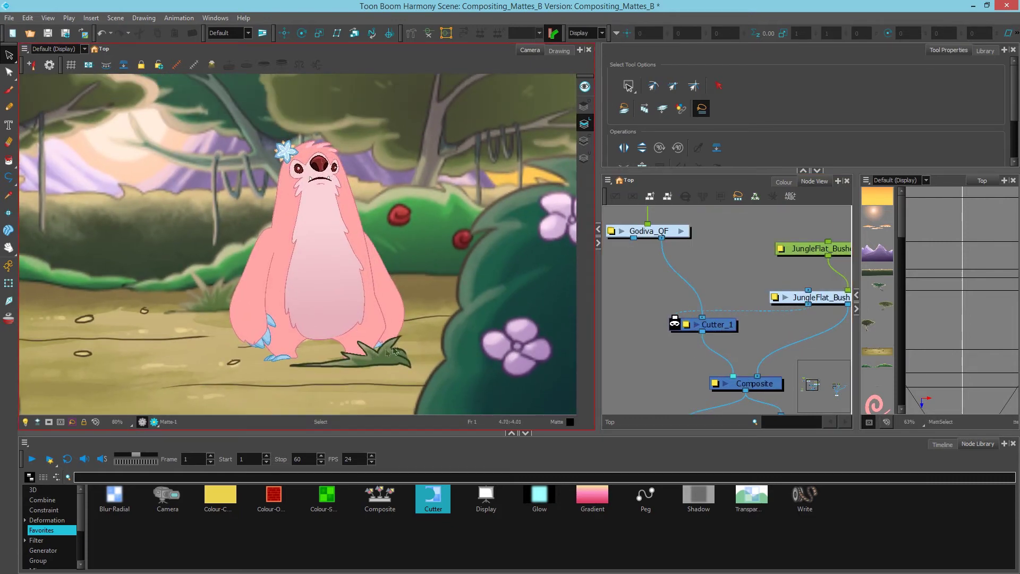
# Render a preview to check Godiva standing behind the grass tuft.
pyautogui.click(155, 422)
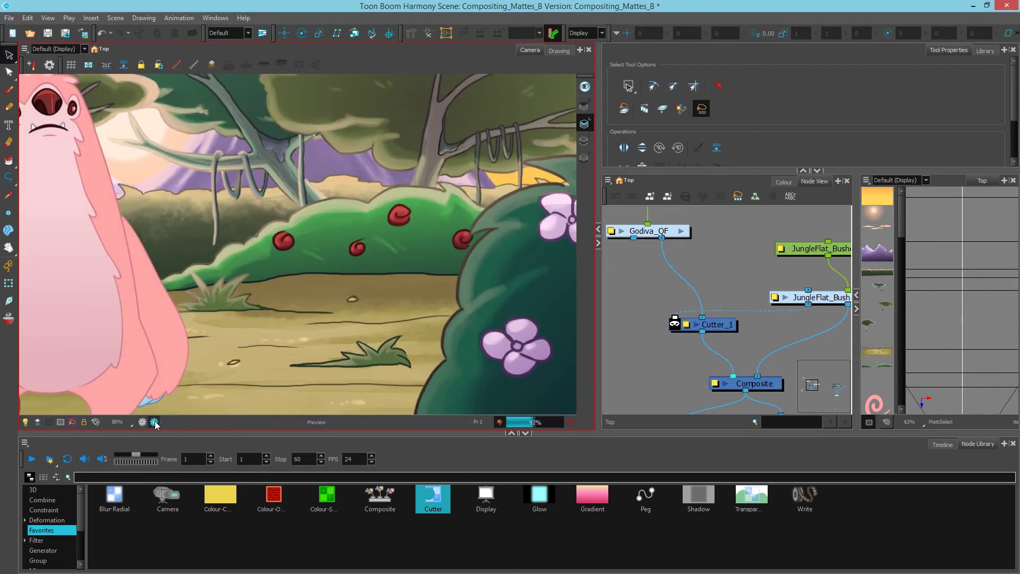
pyautogui.scroll(2, 355, 359)
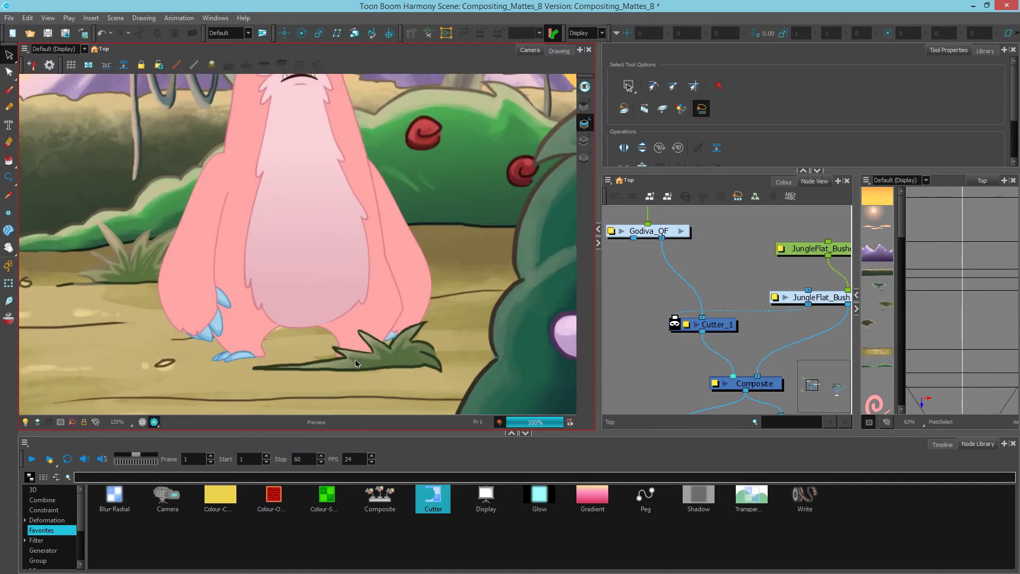
pyautogui.scroll(-1, 355, 359)
pyautogui.scroll(-2, 375, 318)
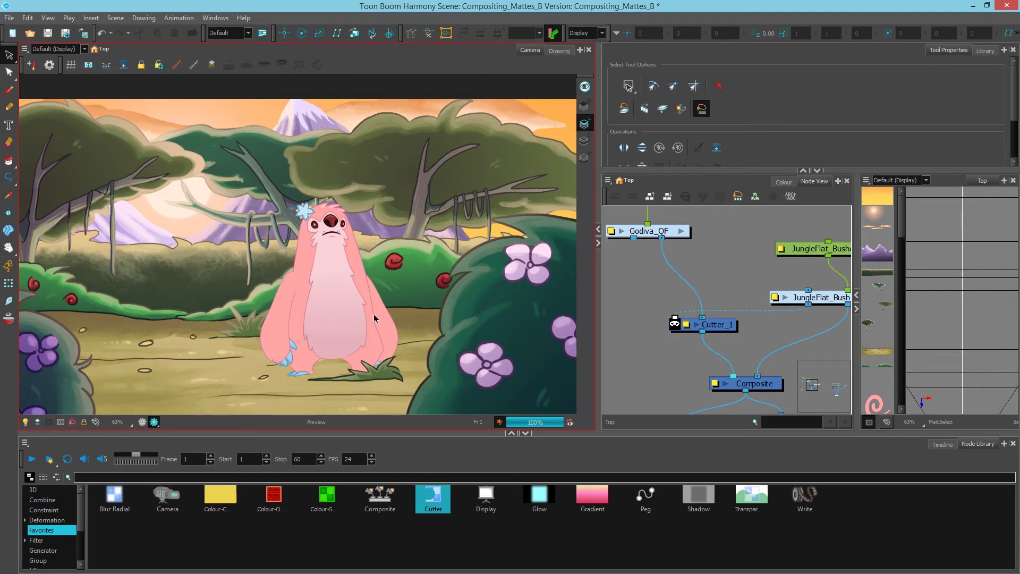
pyautogui.click(142, 421)
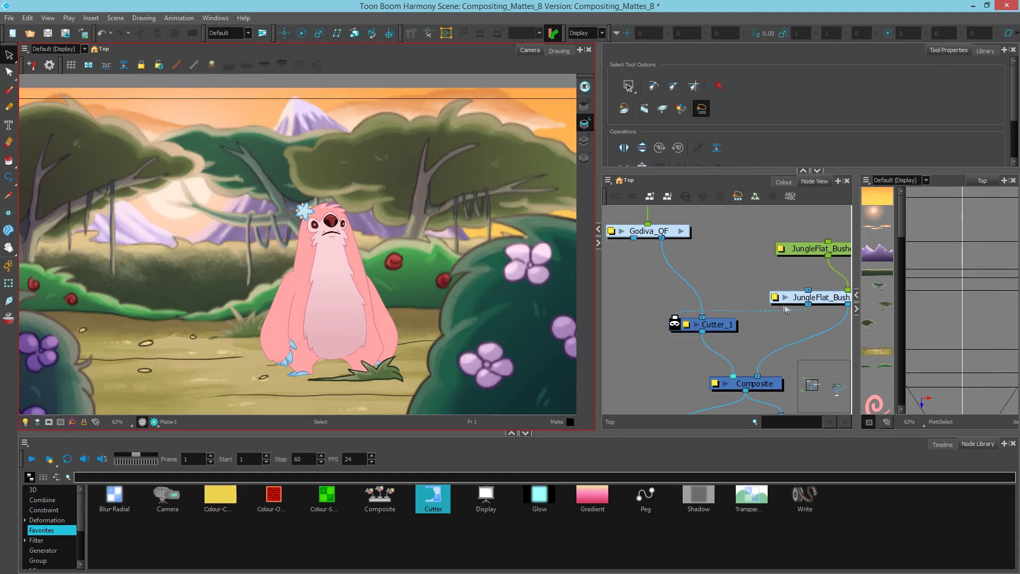
pyautogui.moveTo(707, 336); pyautogui.dragTo(596, 346)
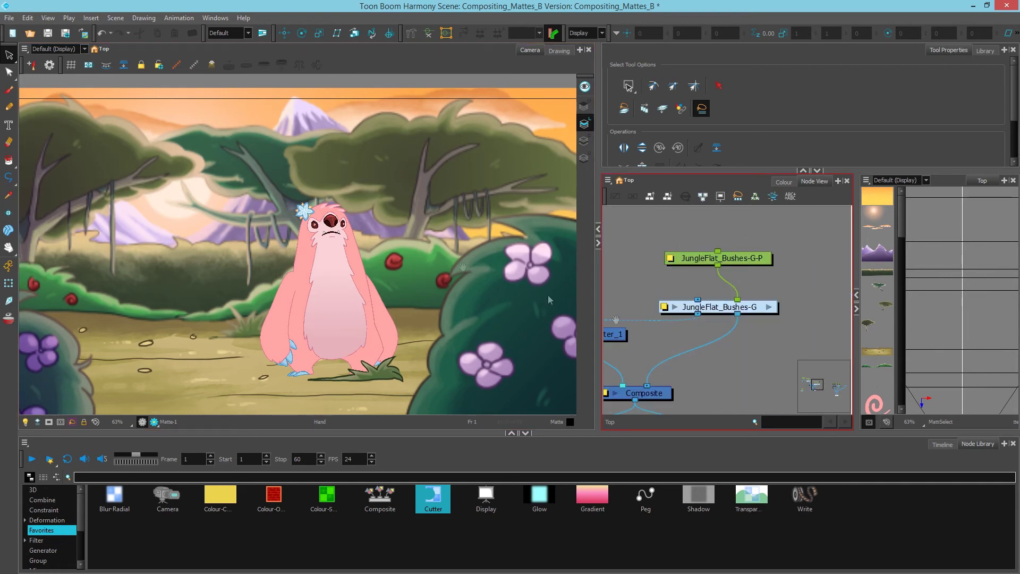
pyautogui.click(9, 178)
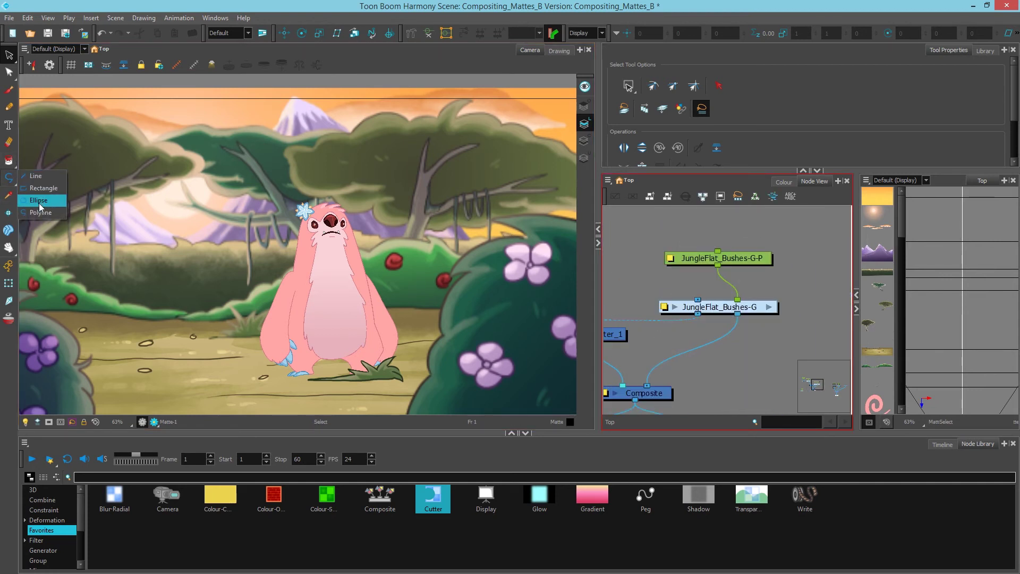
pyautogui.click(6, 177)
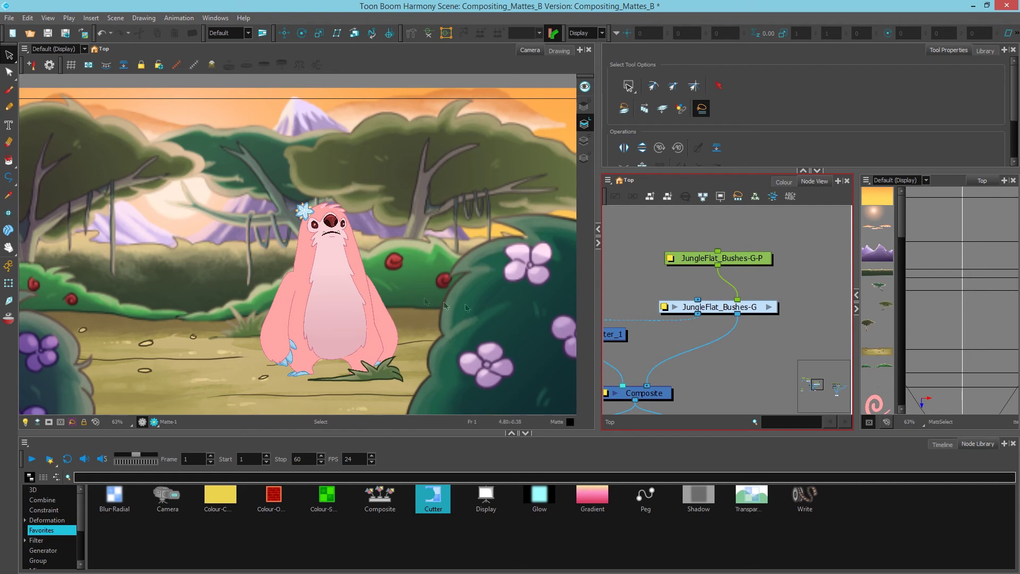